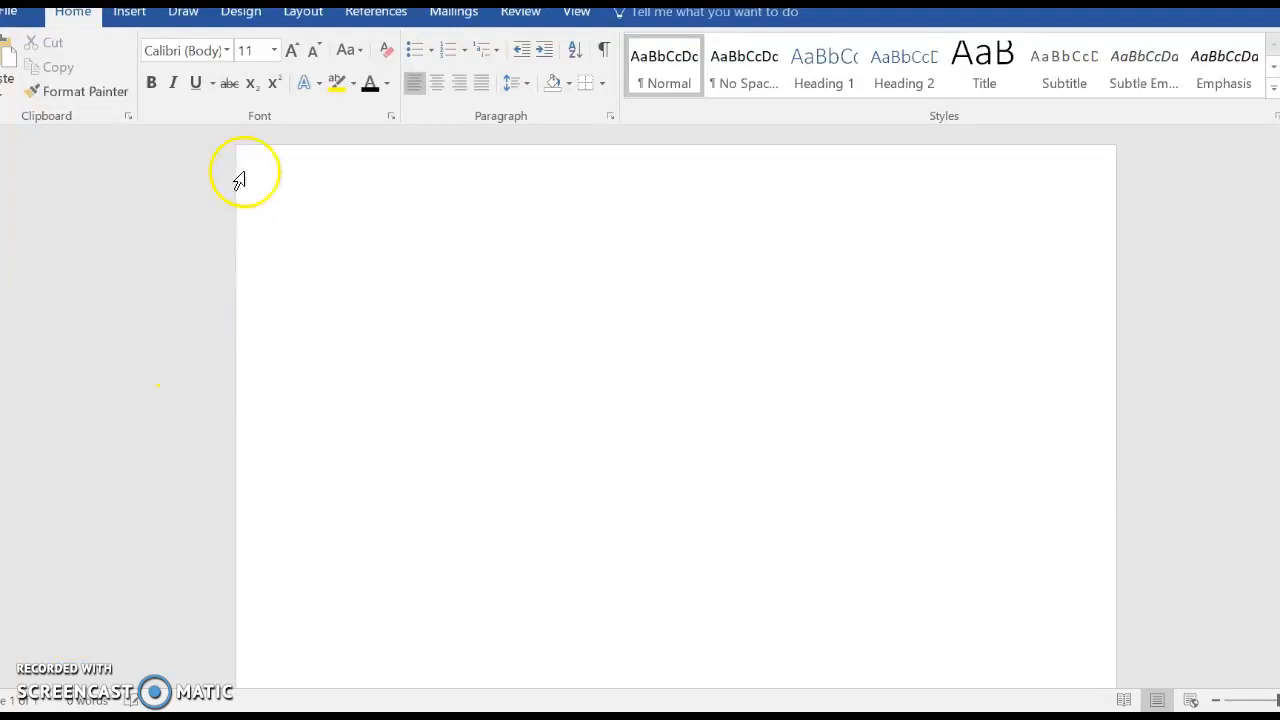
- Set the blank document's page orientation to Landscape
click(304, 12)
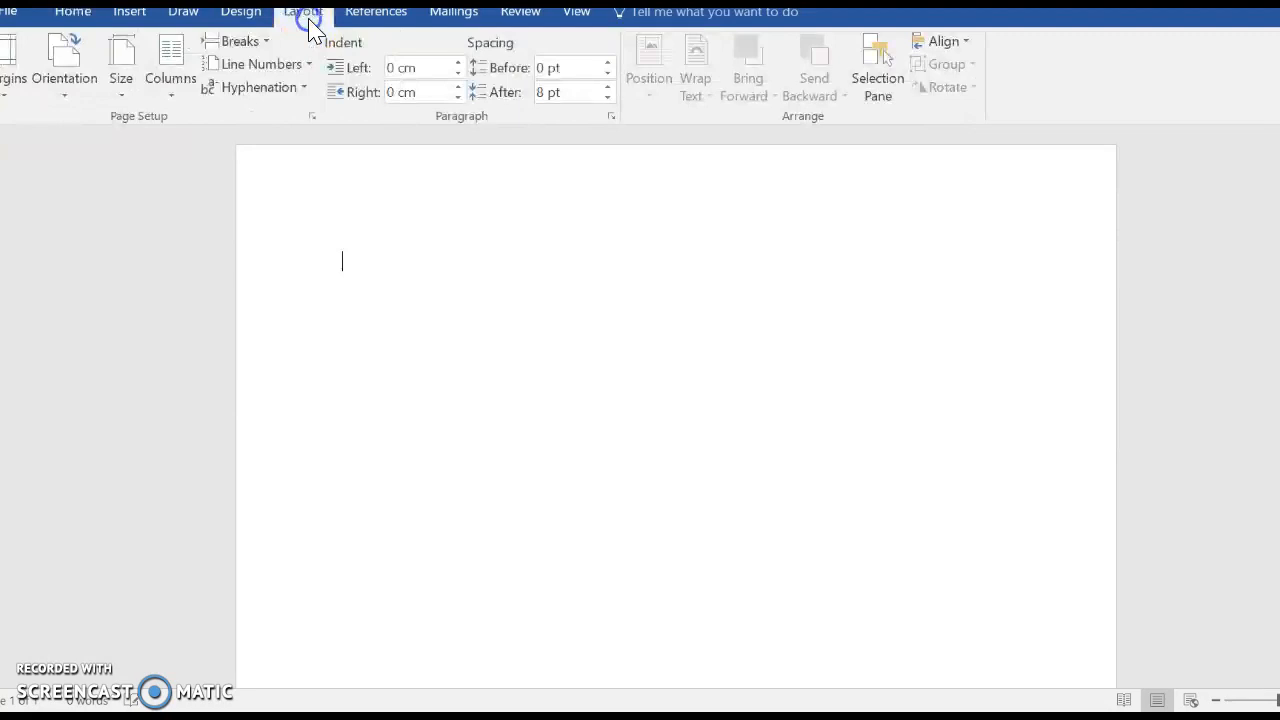
click(64, 90)
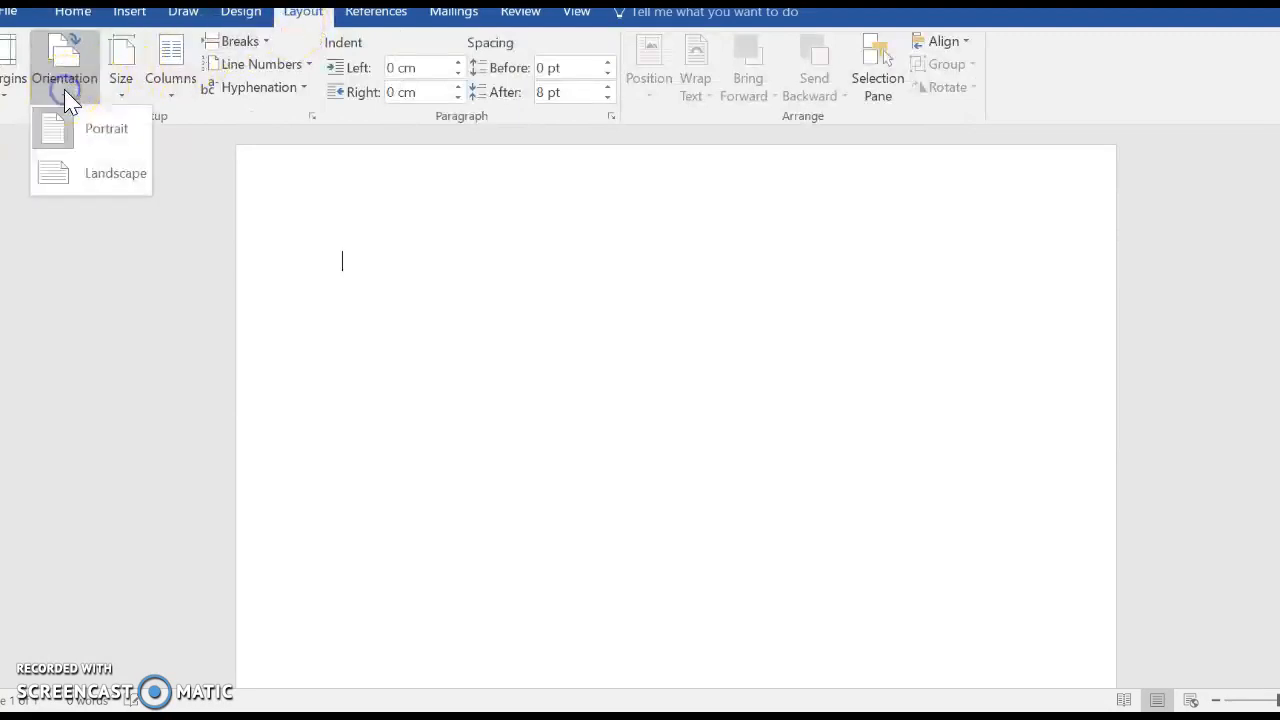
click(86, 174)
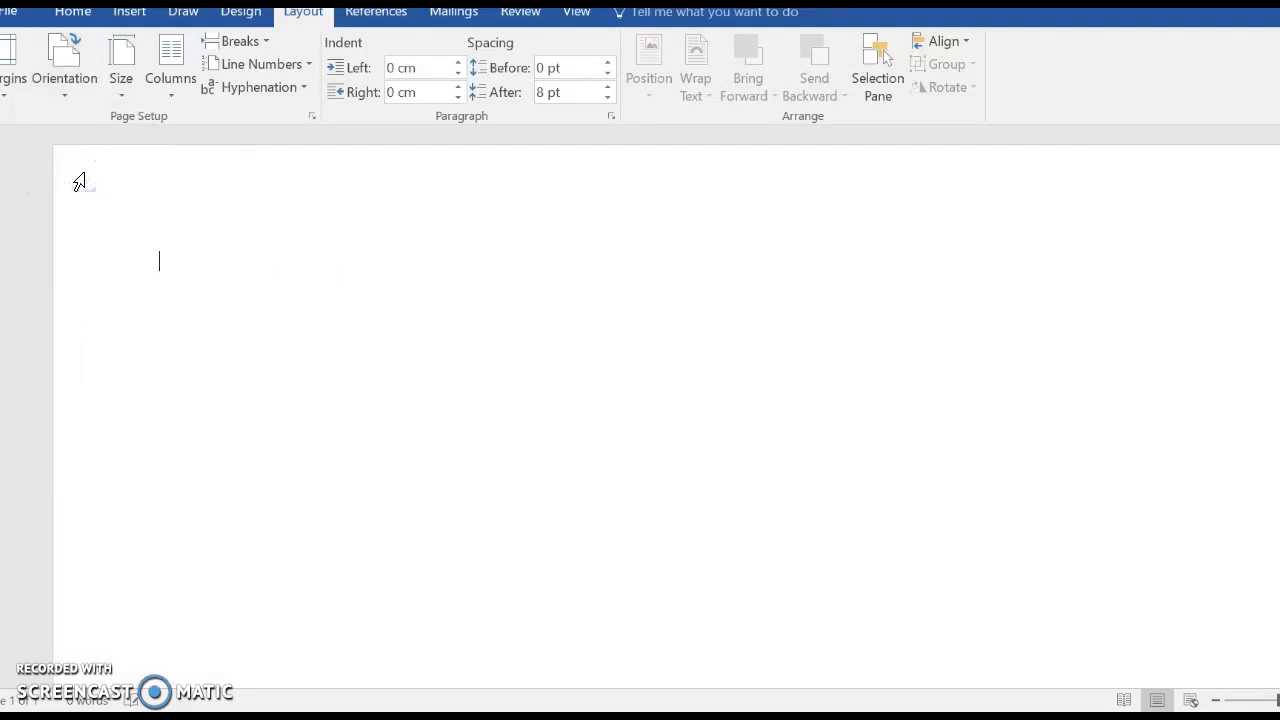
- Format the landscape page with three columns while the whole page is in view
click(1219, 700)
click(1219, 700)
click(1219, 700)
click(1219, 700)
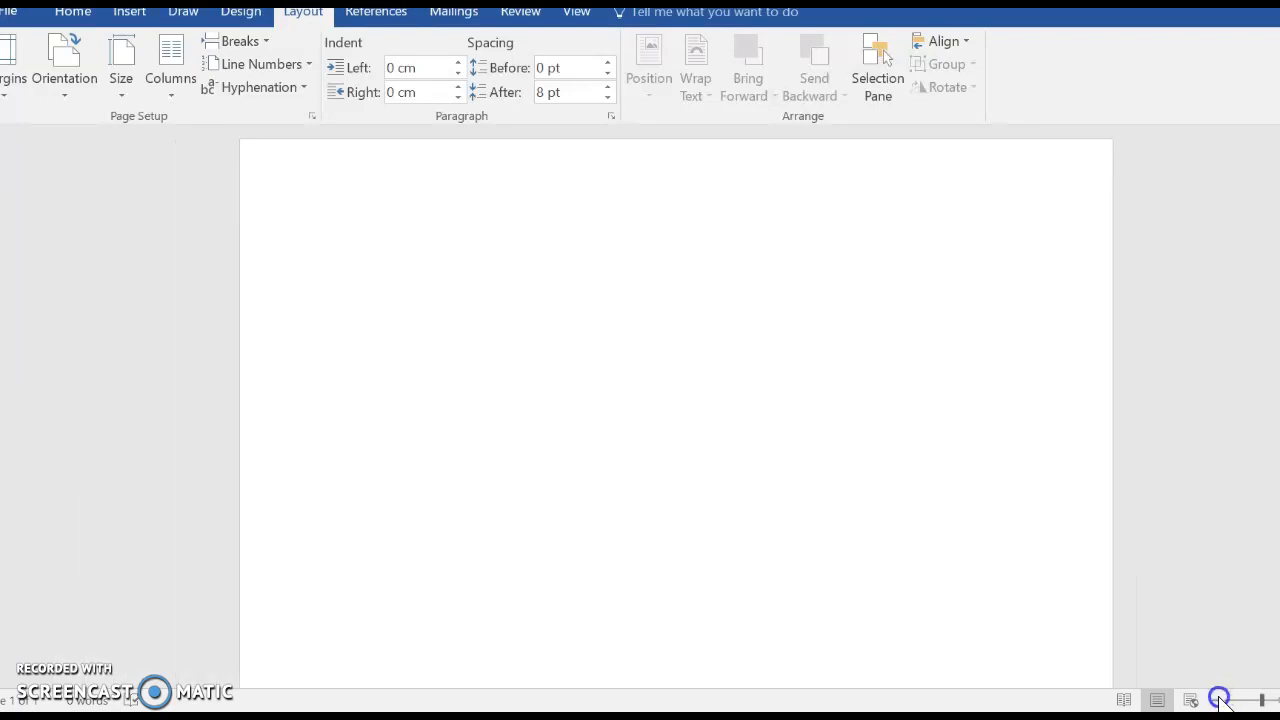
click(1219, 700)
click(1219, 700)
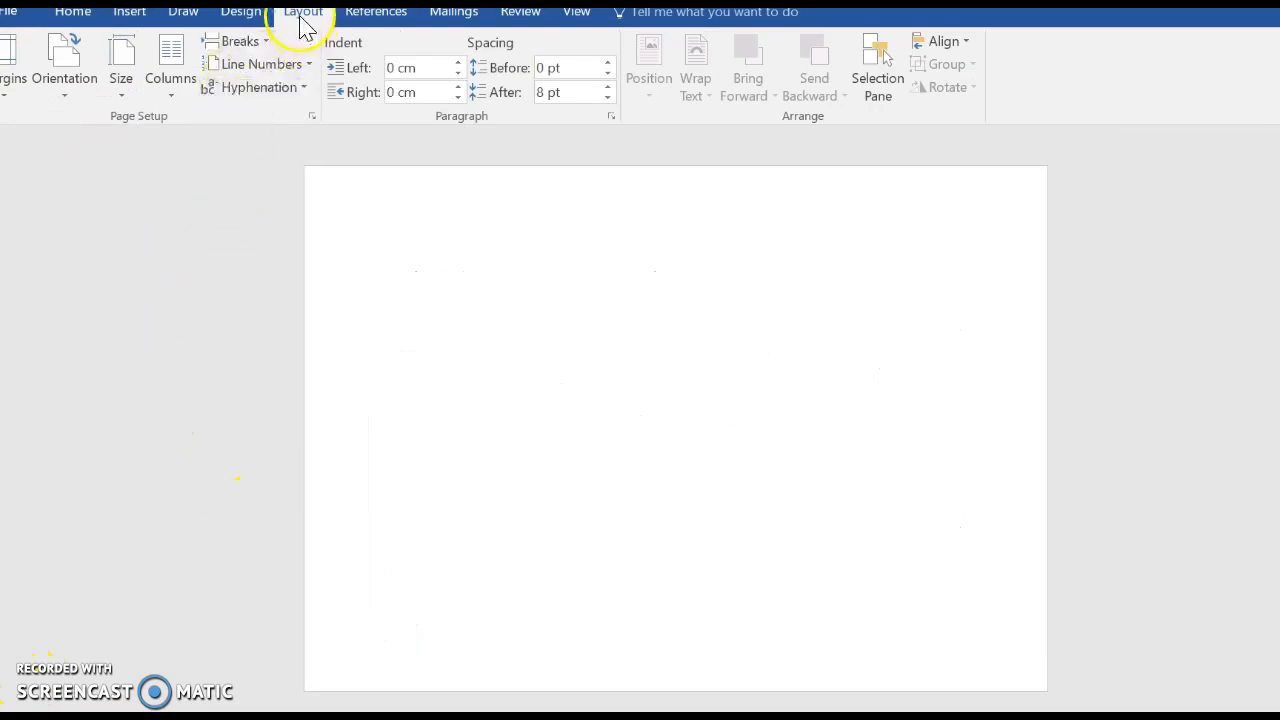
click(172, 100)
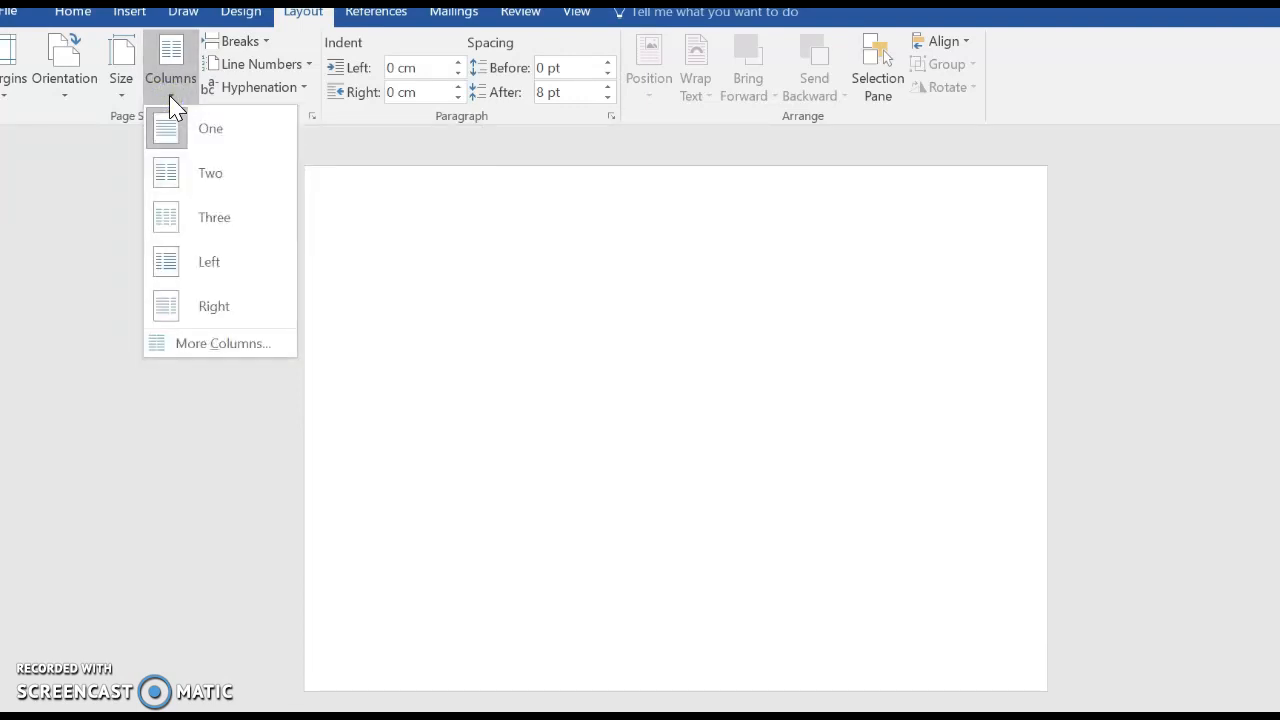
click(165, 215)
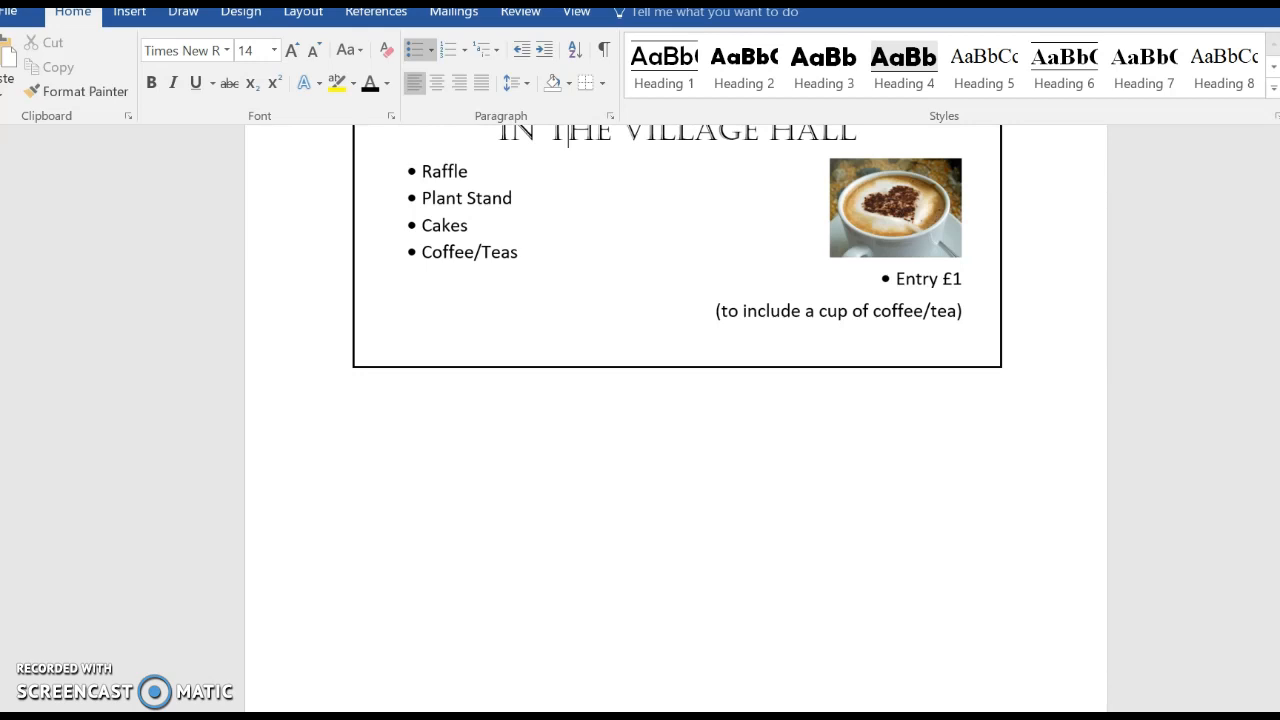
- Below the coffee morning poster in the course handout, add three copies of a sentence beginning "Hello this is more text to show that the heading"
scroll(676, 400, down, 1)
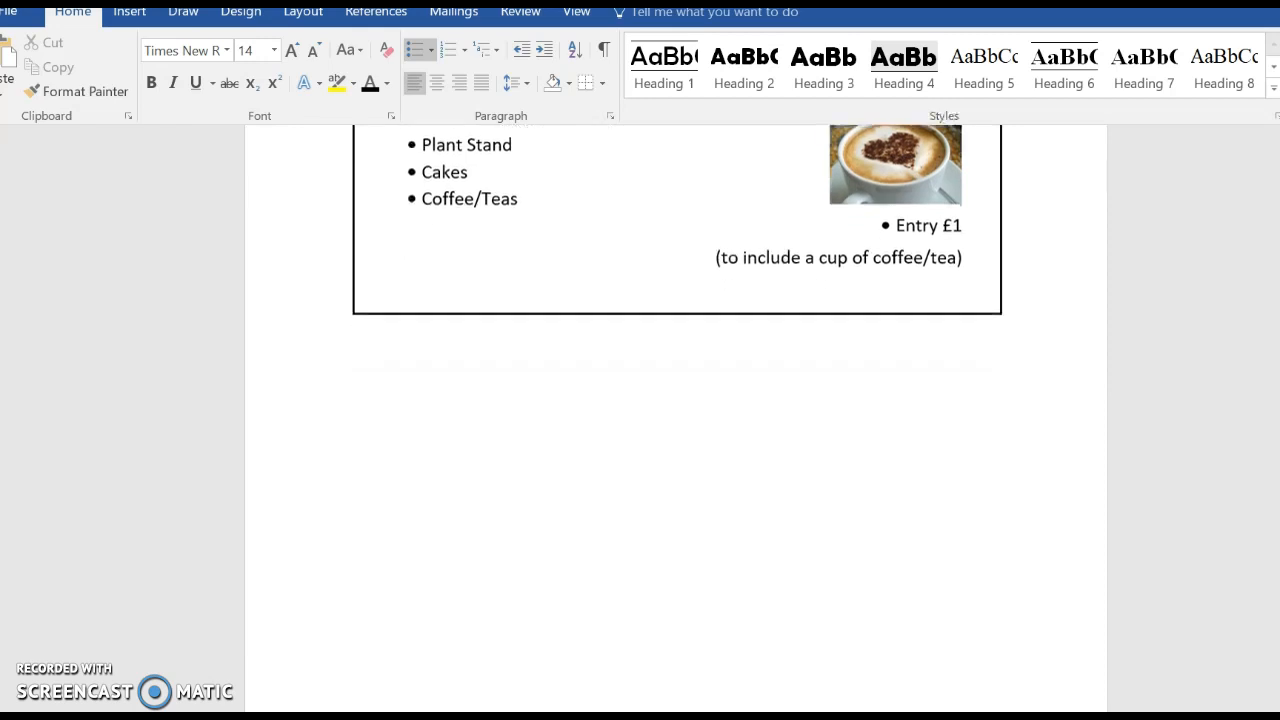
scroll(676, 420, down, 8)
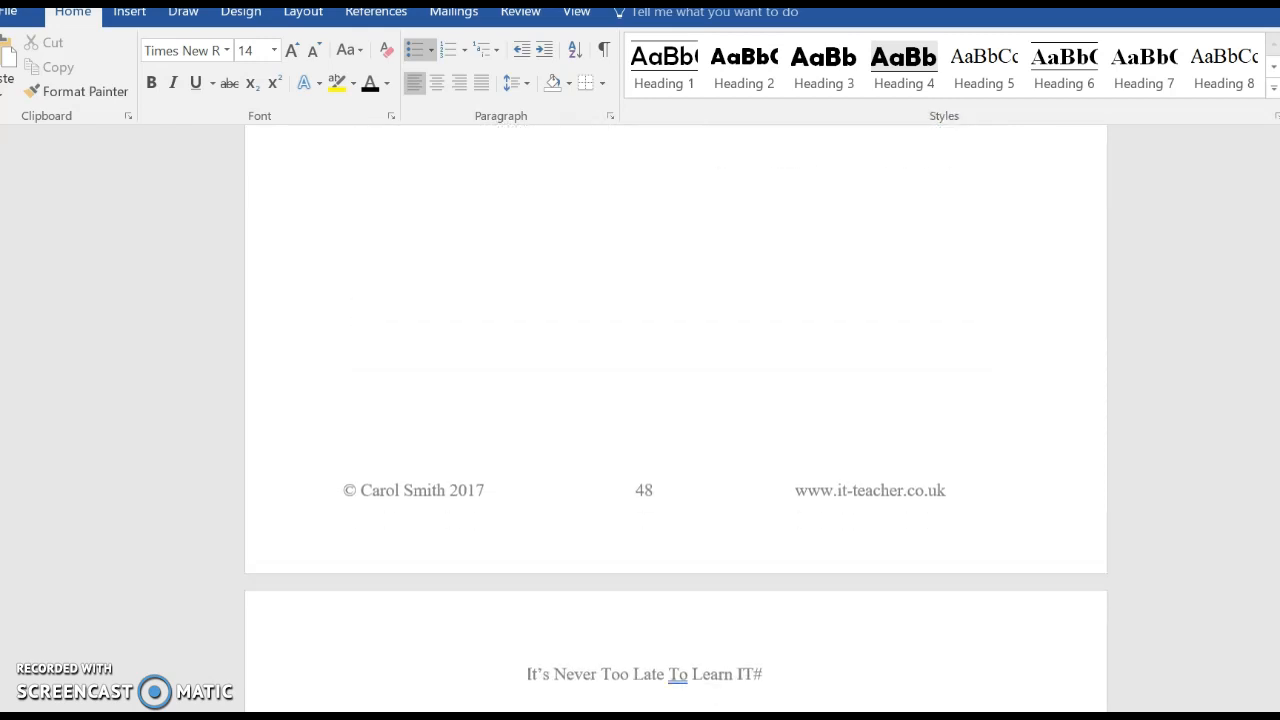
scroll(676, 420, down, 2)
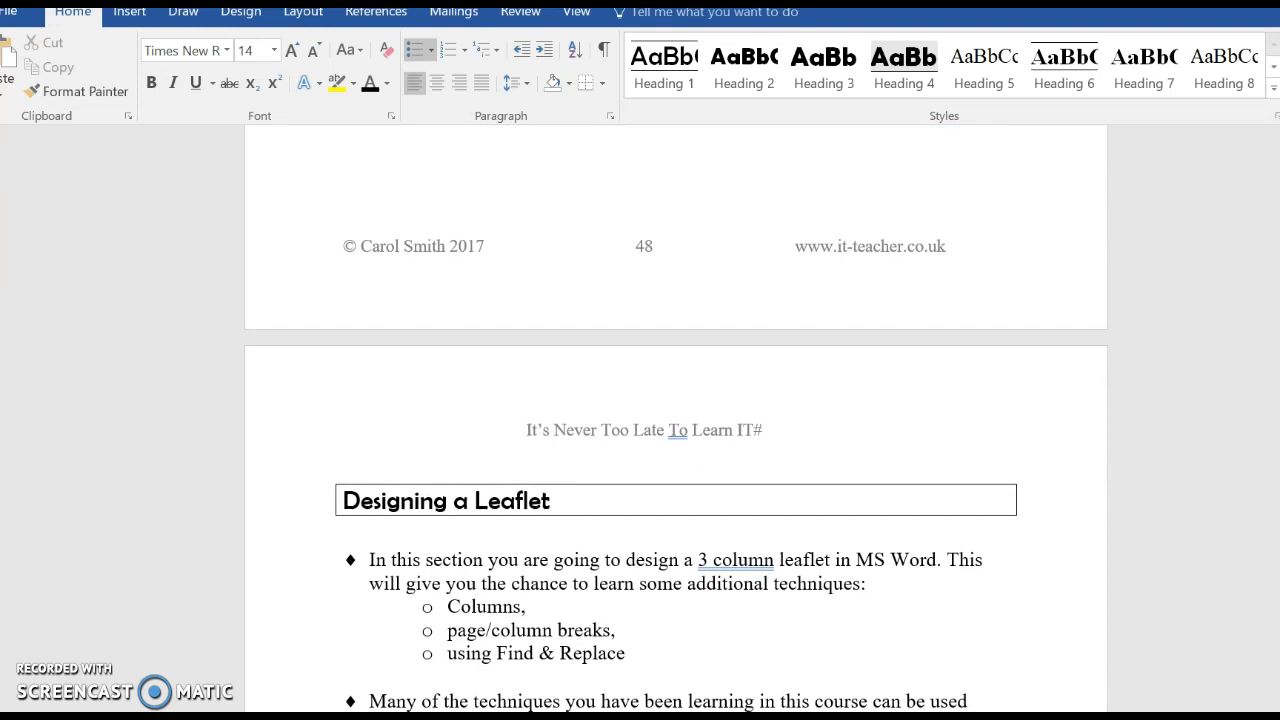
scroll(676, 420, up, 4)
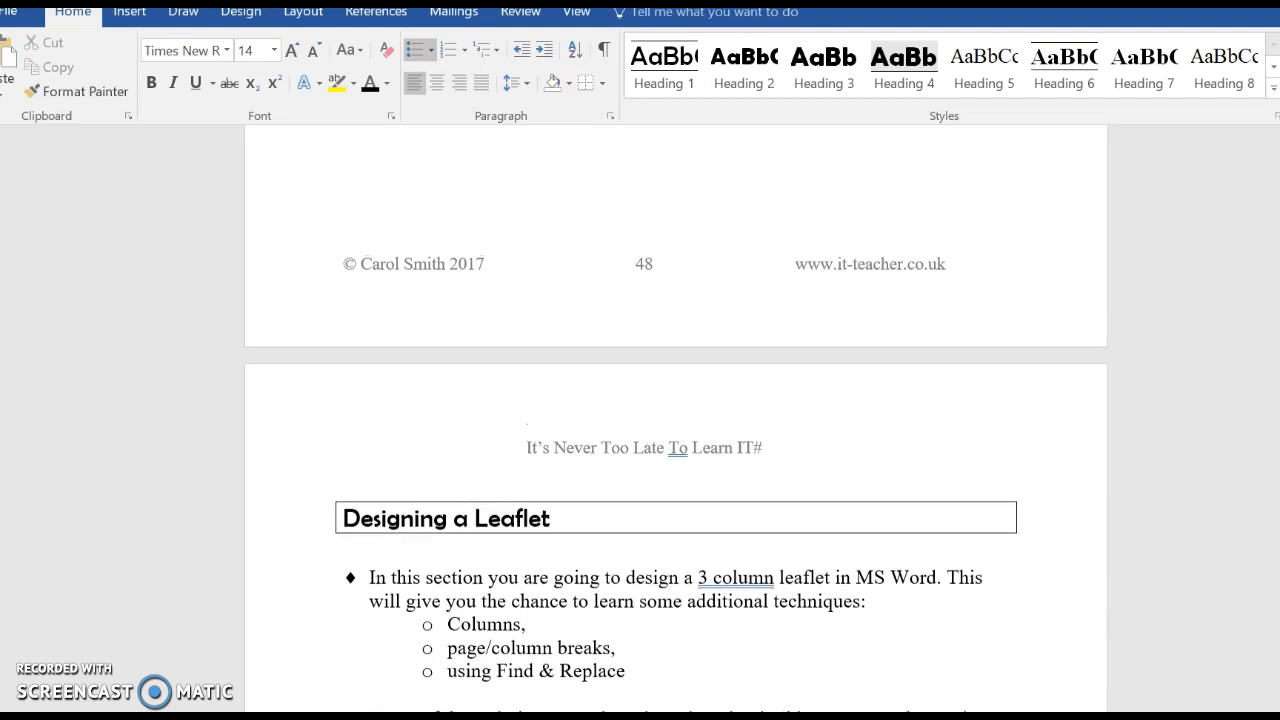
scroll(676, 420, up, 5)
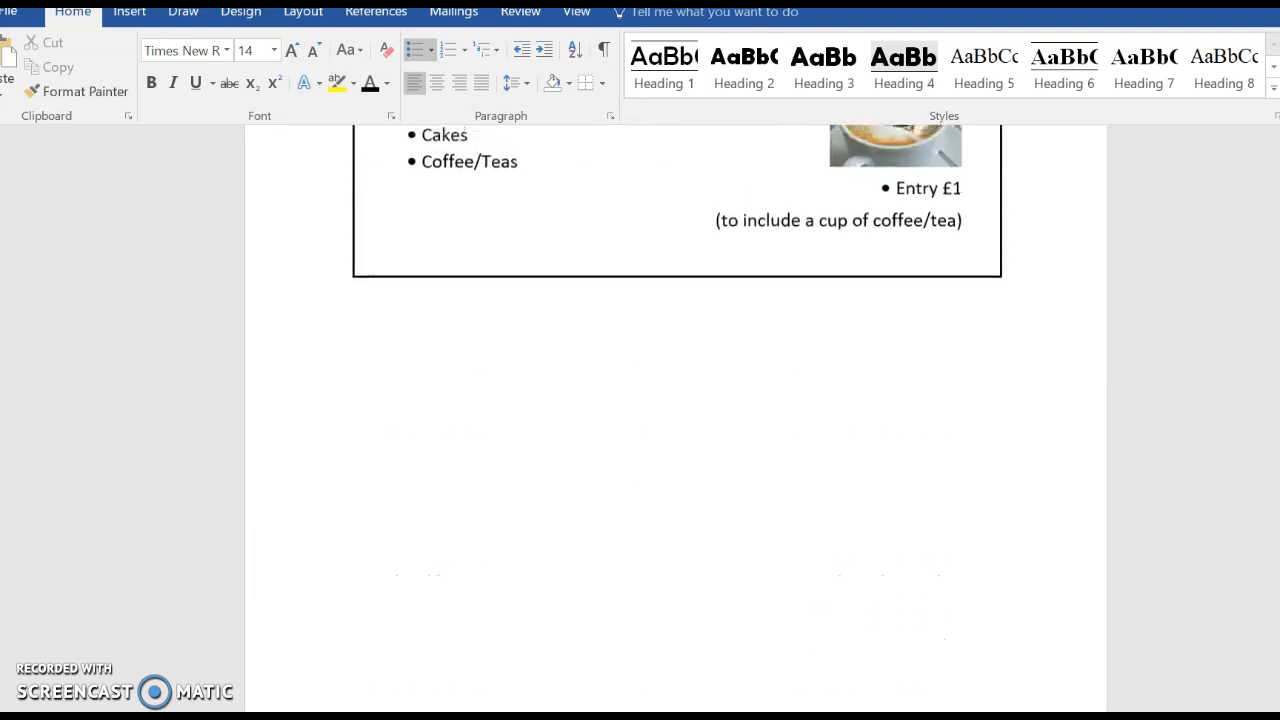
click(421, 367)
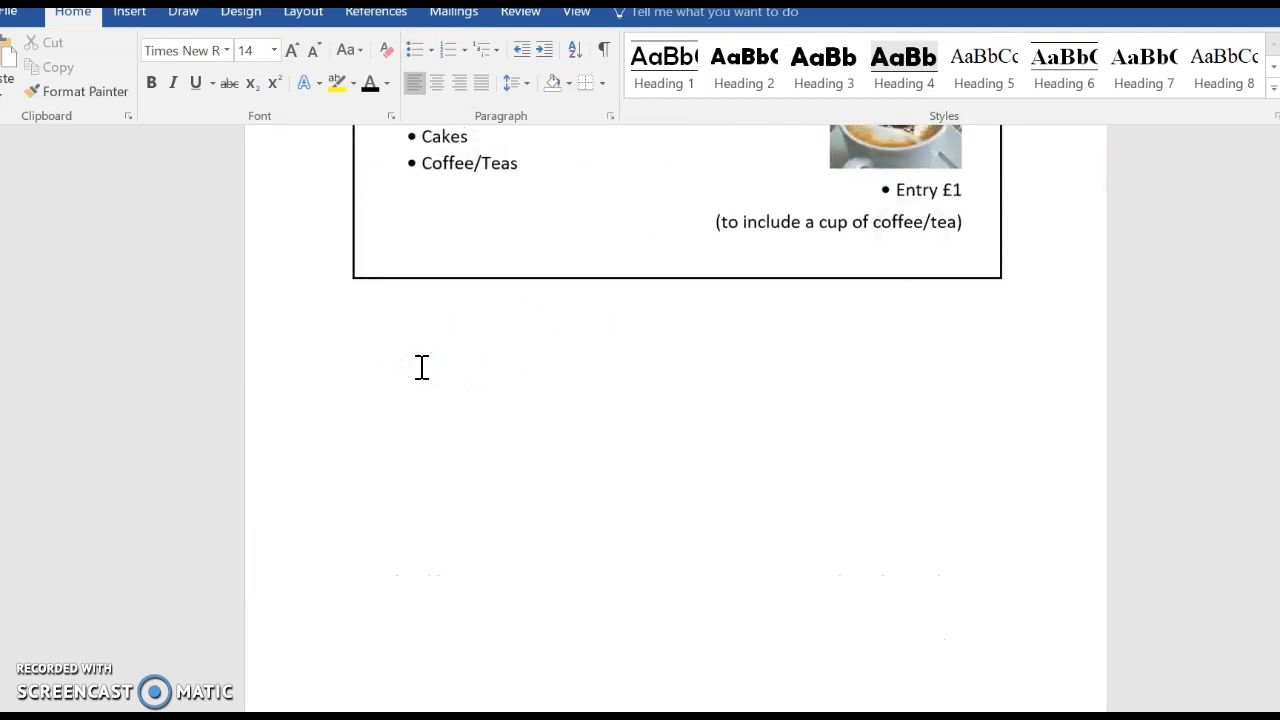
text(hello ti)
key(BackSpace)
text(his is more text )
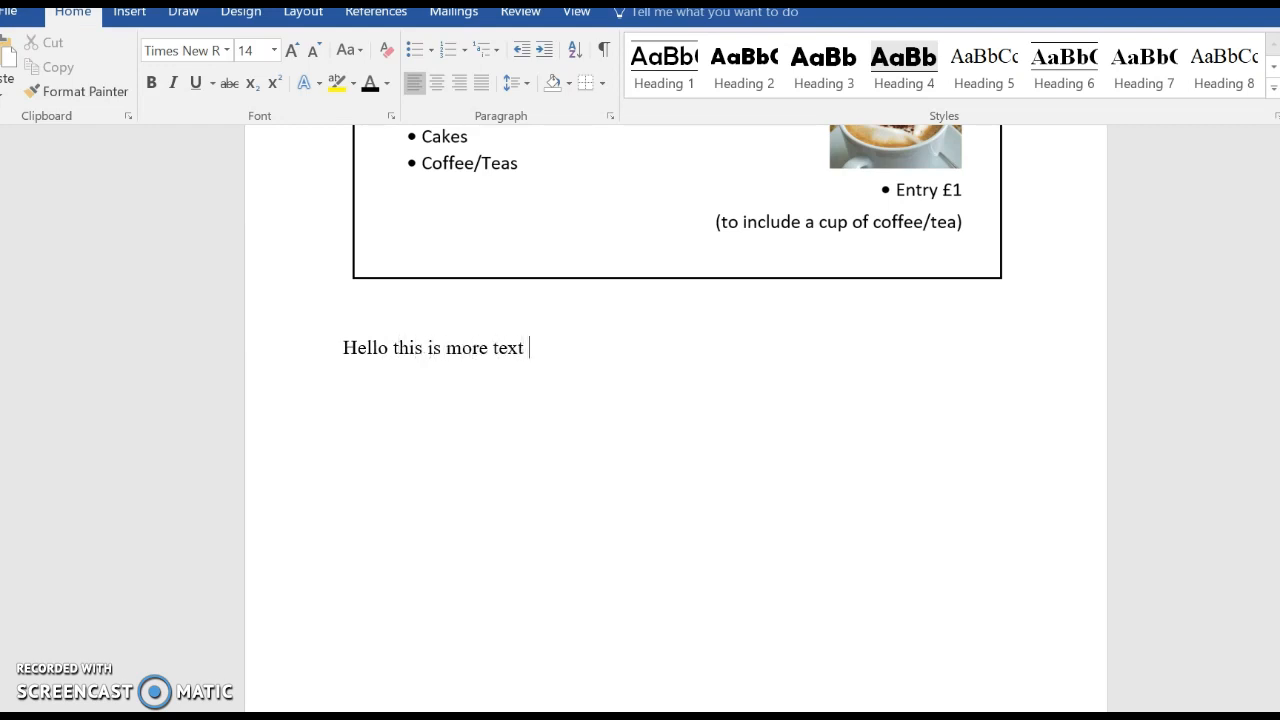
text(to show)
text(that the heading of the next page will stay where it is as I used a page break rather than just pressing the enter key. Hello this is more text to show that the heading of the next page will stay where it is as I used a page break rather than just pressing the enter key. Hello this is more text to show that the heading of the next page will stay where it is as I used a page break rather than just pressing the enter key.)
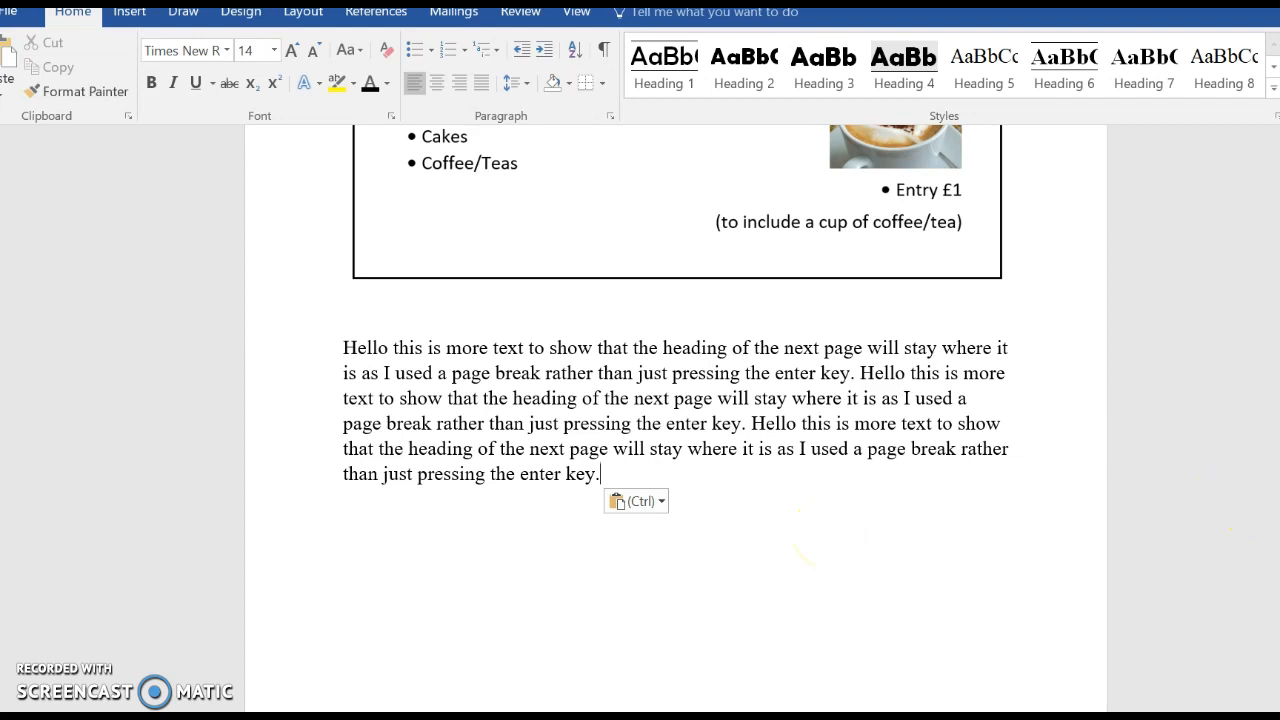
- Check the "Designing a Leaflet" heading's position on the following page, and delete the sample paragraph below the poster
scroll(676, 417, down, 5)
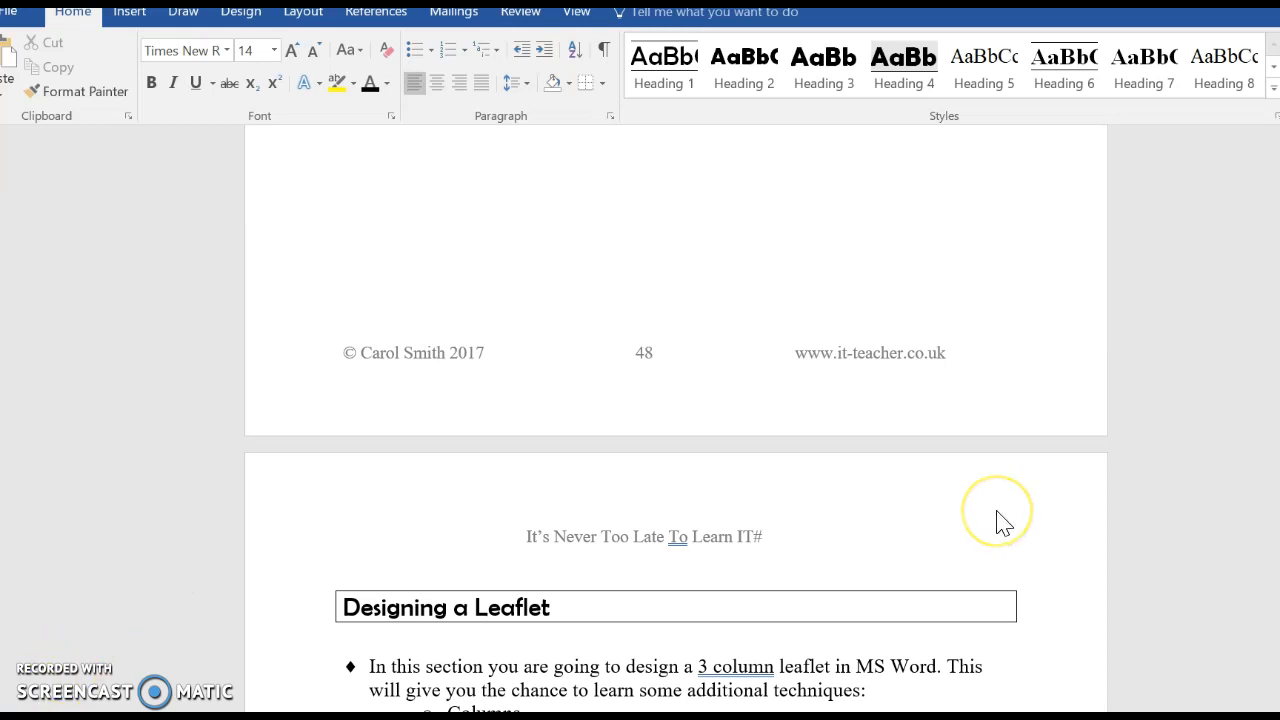
text(Hello this is more text to show that the heading of the next page will stay where it is as I used a page break rather than just pressing the enter key.)
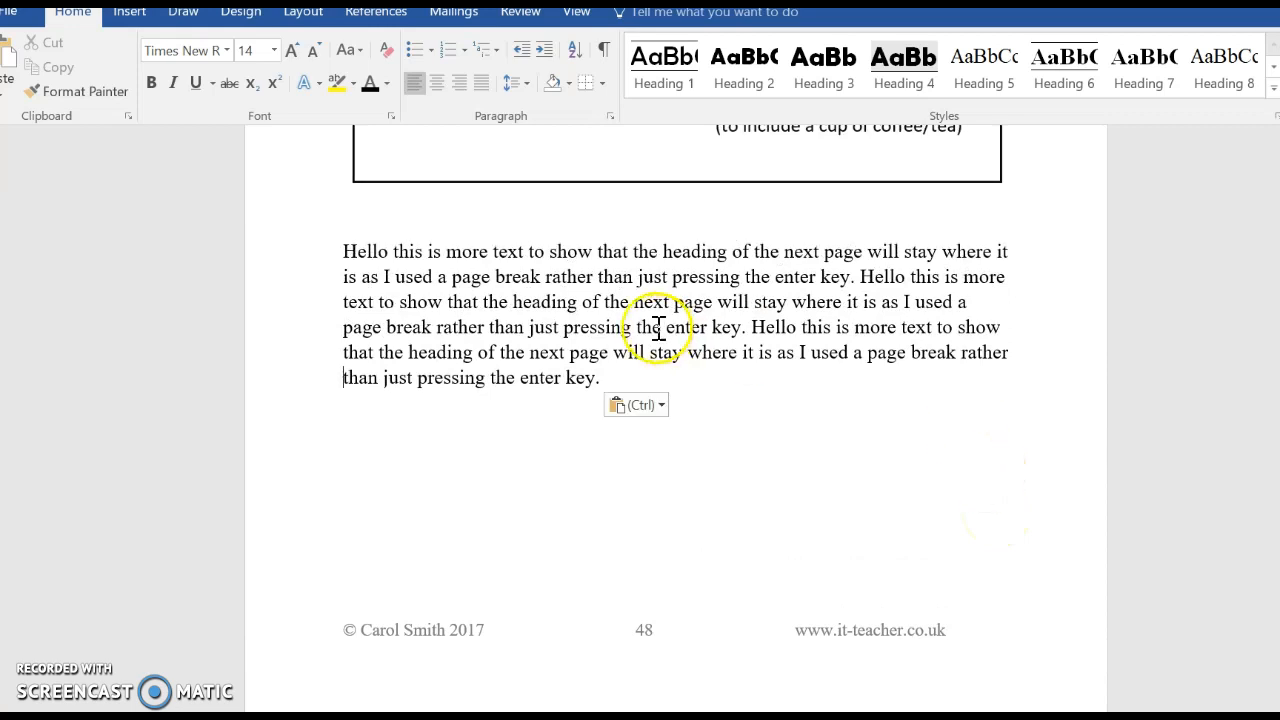
drag(603, 378, 355, 251)
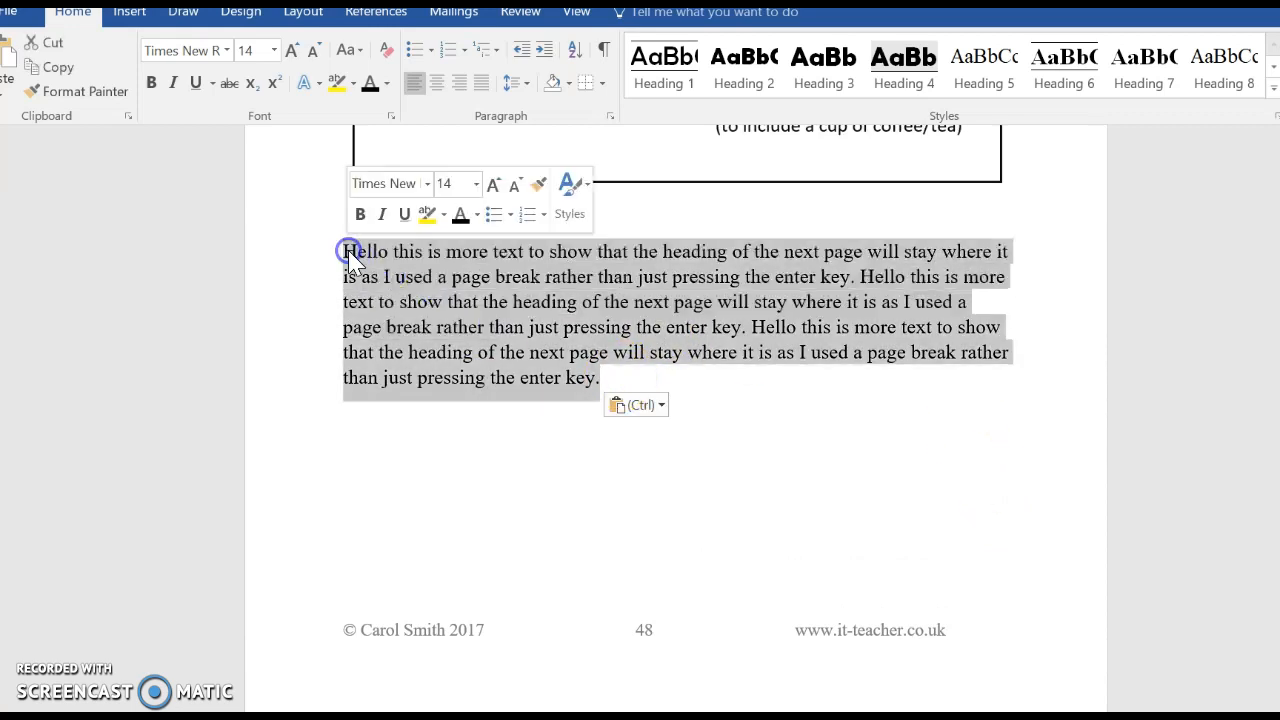
key(Delete)
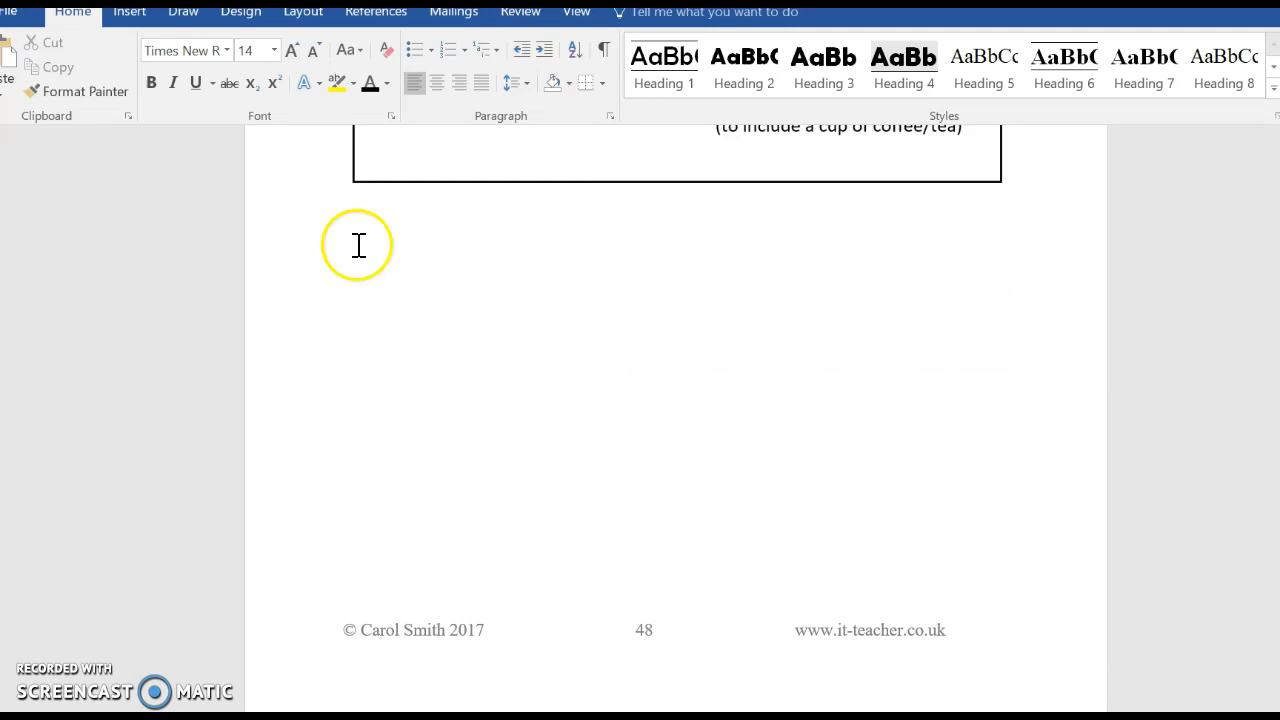
- Show the formatting marks and delete the page break ahead of the "Designing a Leaflet" heading
click(607, 62)
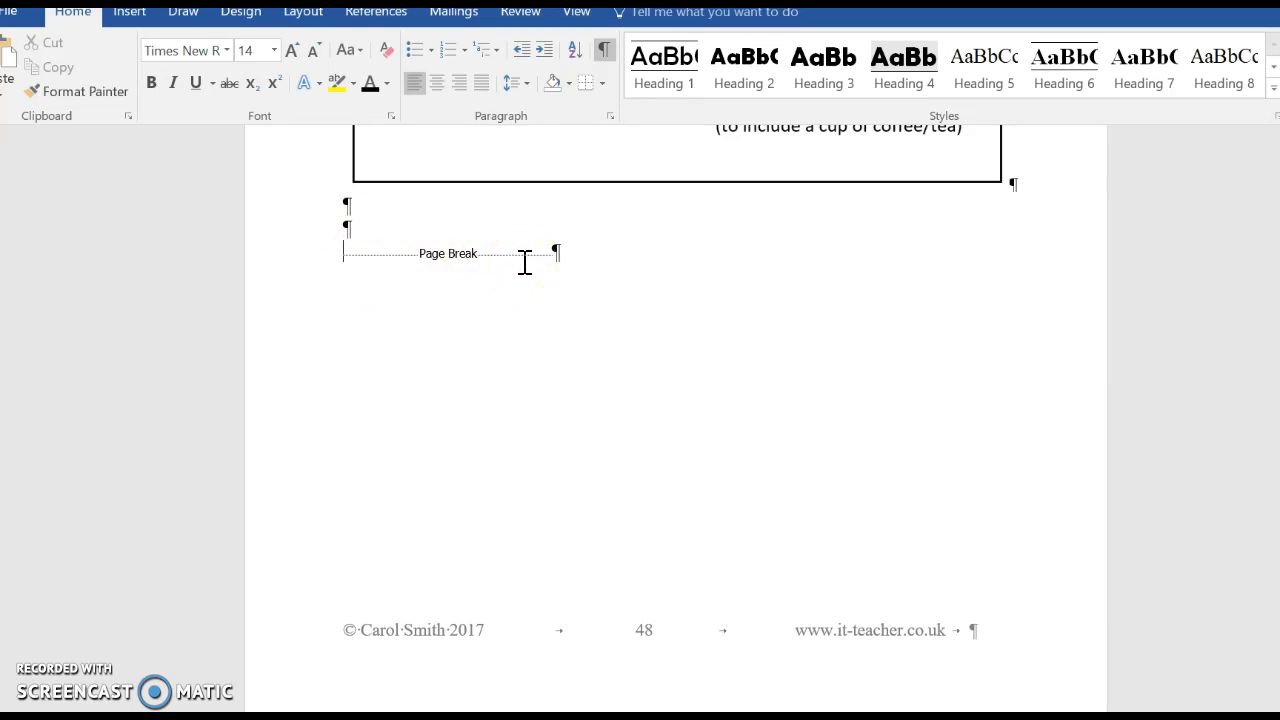
key(Delete)
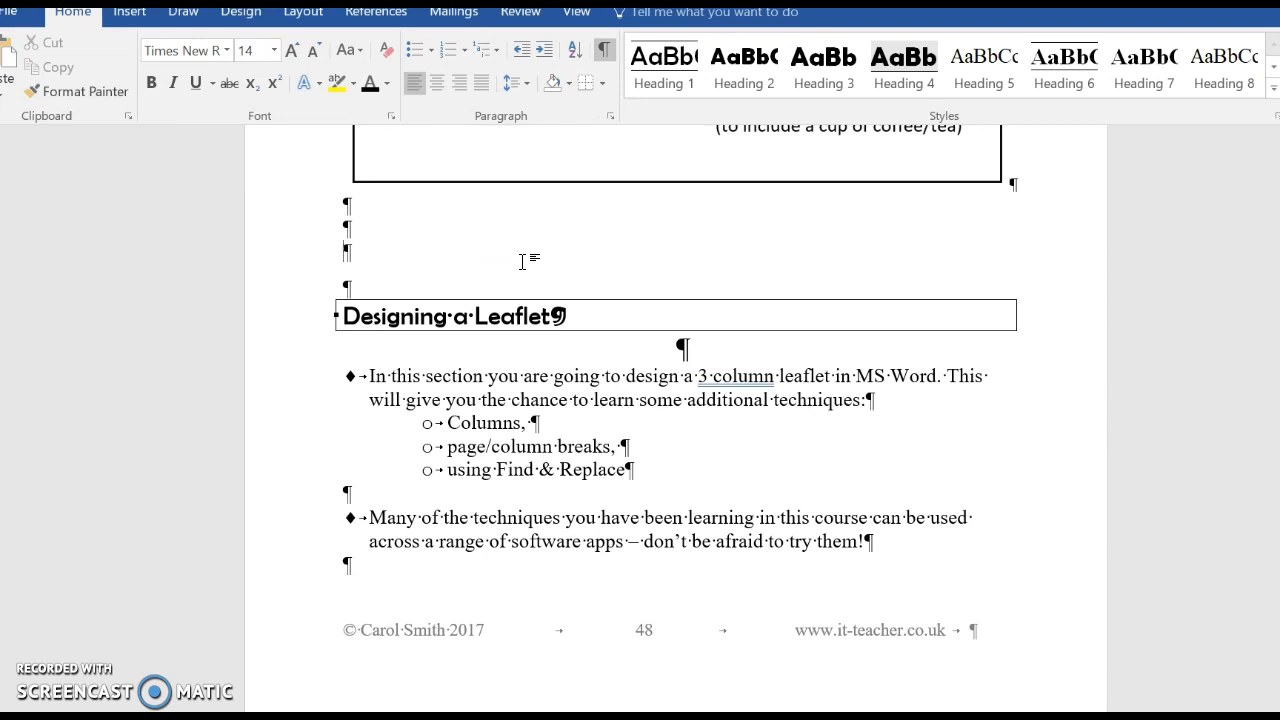
- Insert blank paragraphs below the poster until the "Designing a Leaflet" heading moves onto the next page
key(Return)
key(Return)
key(Return)
key(Return)
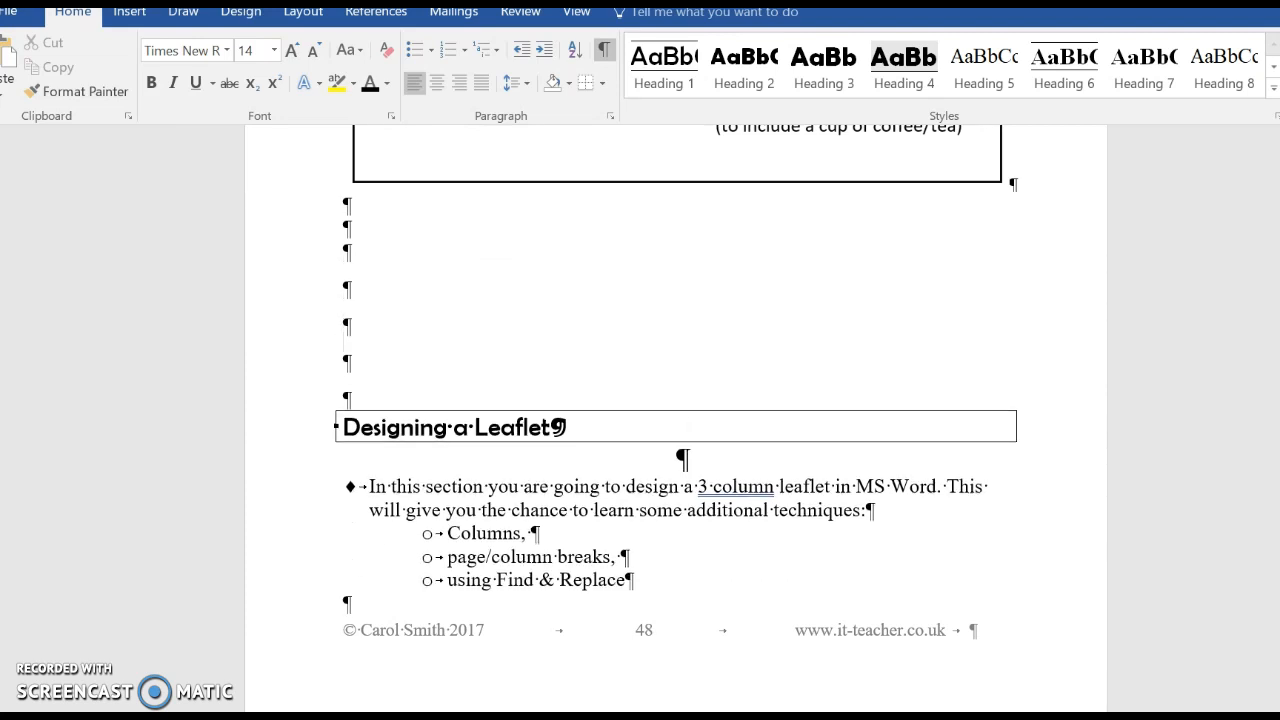
key(Return)
key(Return)
key(Return)
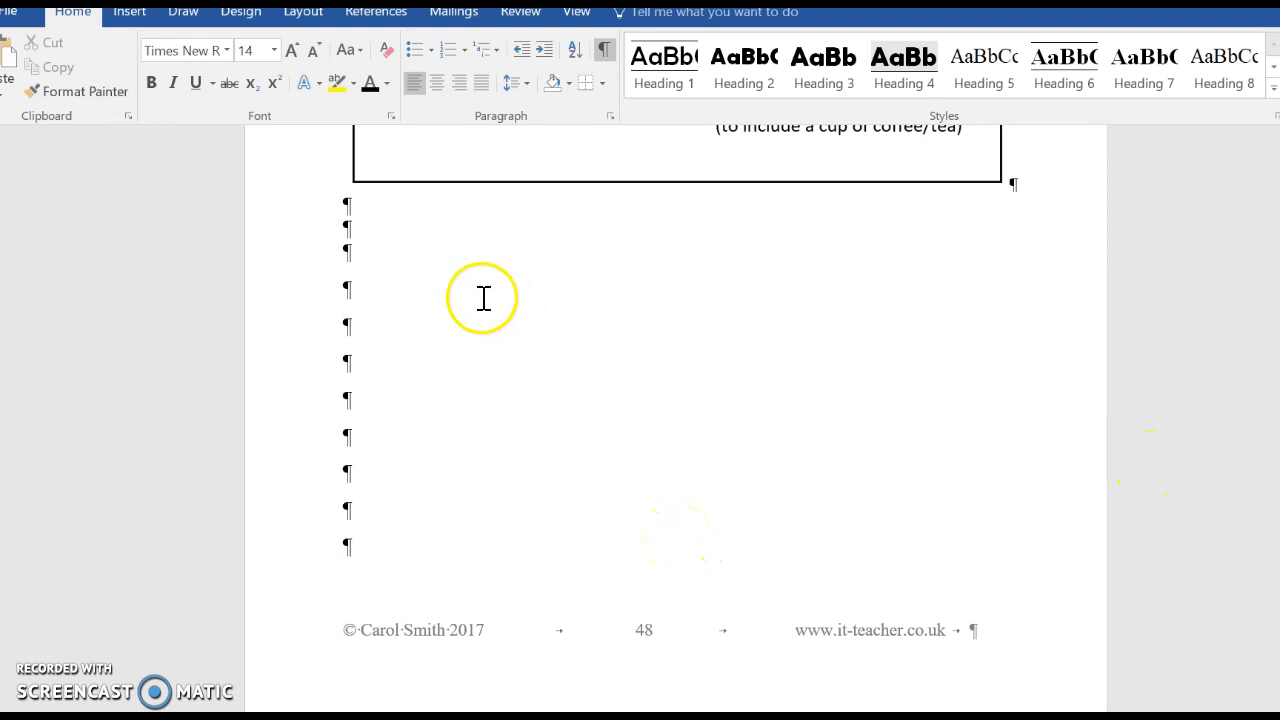
- Put three copies of the "Hello this is more text" sentence into the first of the blank paragraphs added below the poster
click(405, 291)
text(Hello this is more text to show that the heading of the next page will stay where it is as I used a page break rather than just pressing the enter key.)
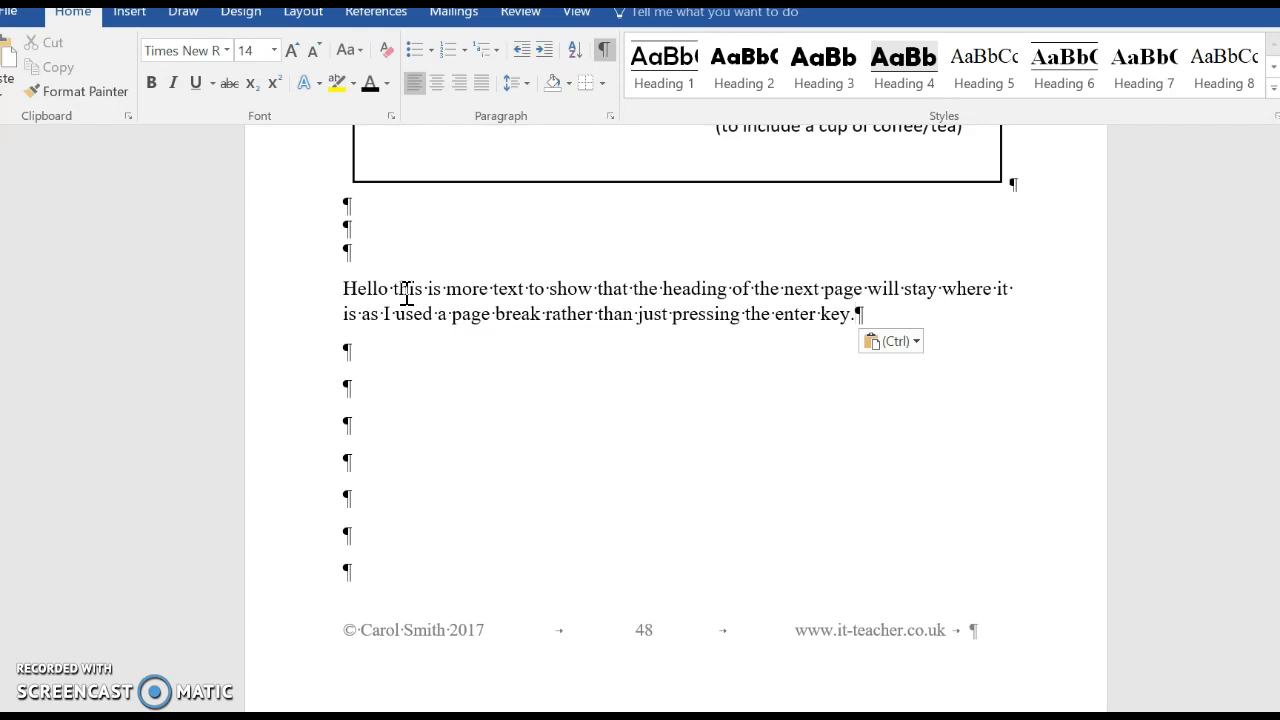
text(Hello this is more text to show that the heading of the next page will stay where it is as I used a page break rather than just pressing the enter key.)
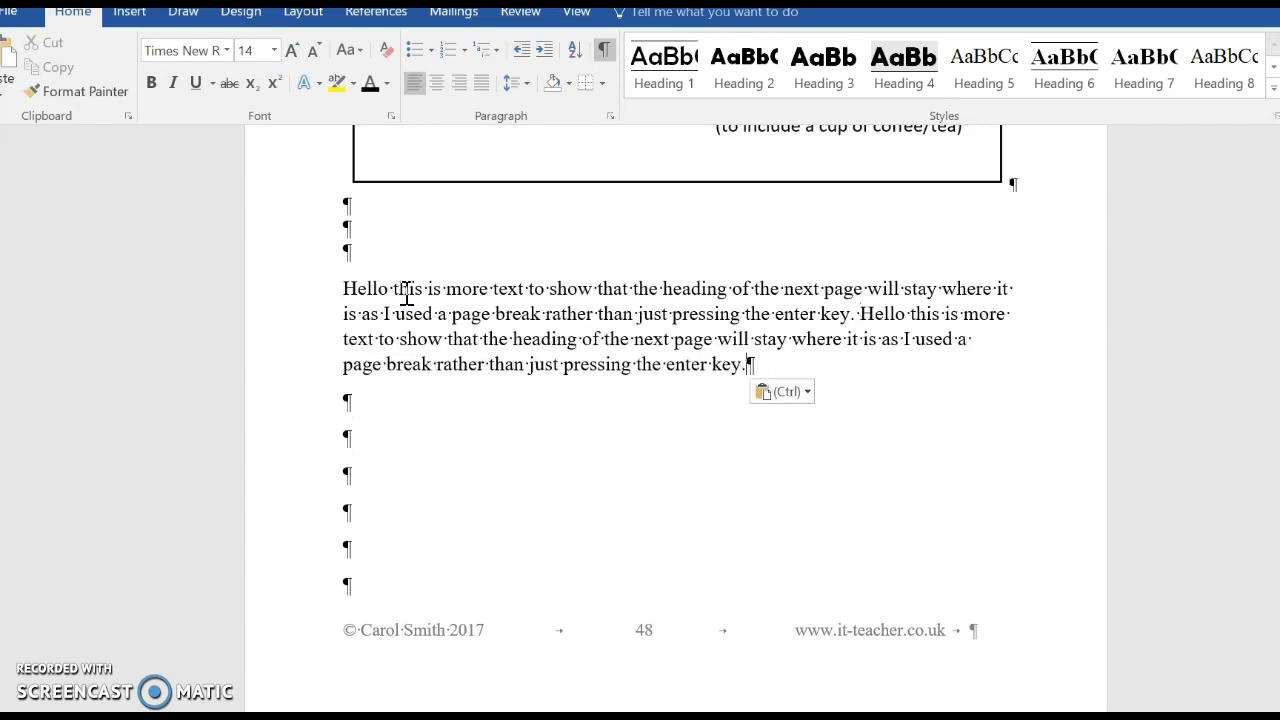
text(Hello this is more text to show that the heading of the next page will stay where it is as I used a page break rather than just pressing the enter key.)
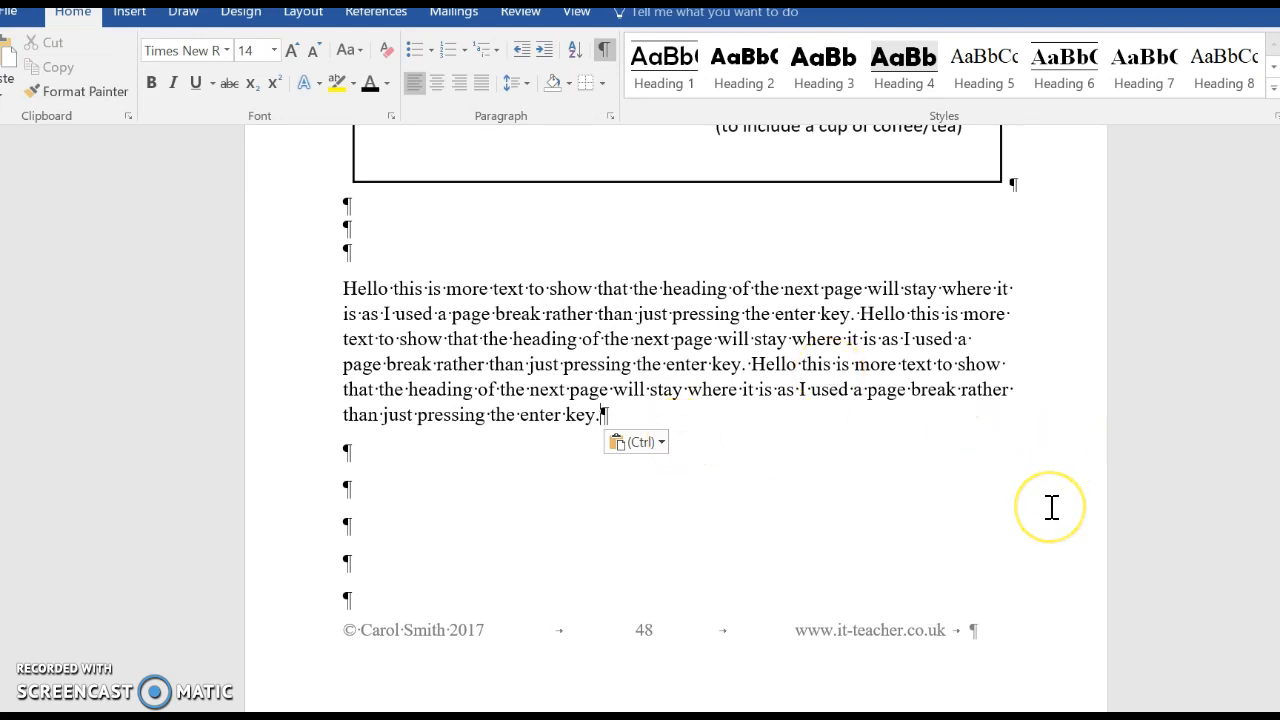
- Check where the "Designing a Leaflet" heading falls on the next page, and remove the three-sentence sample text from the blank paragraphs
key(Page_Up)
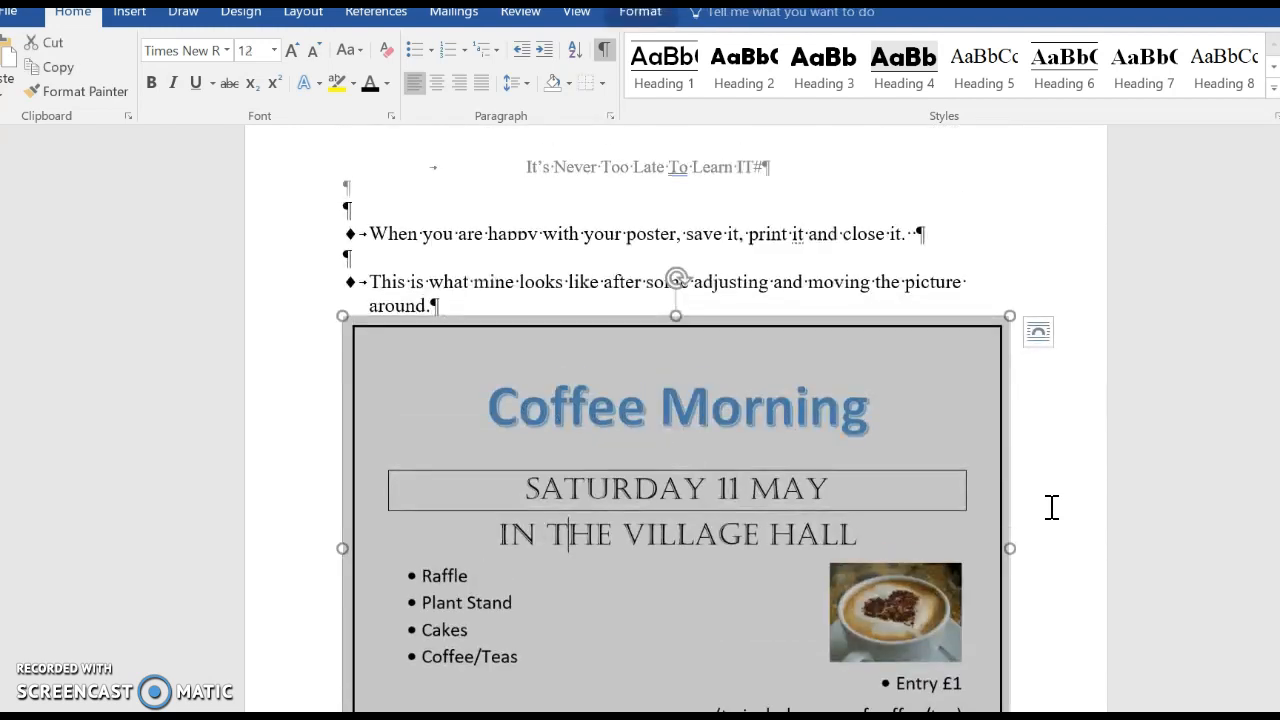
key(Page_Down)
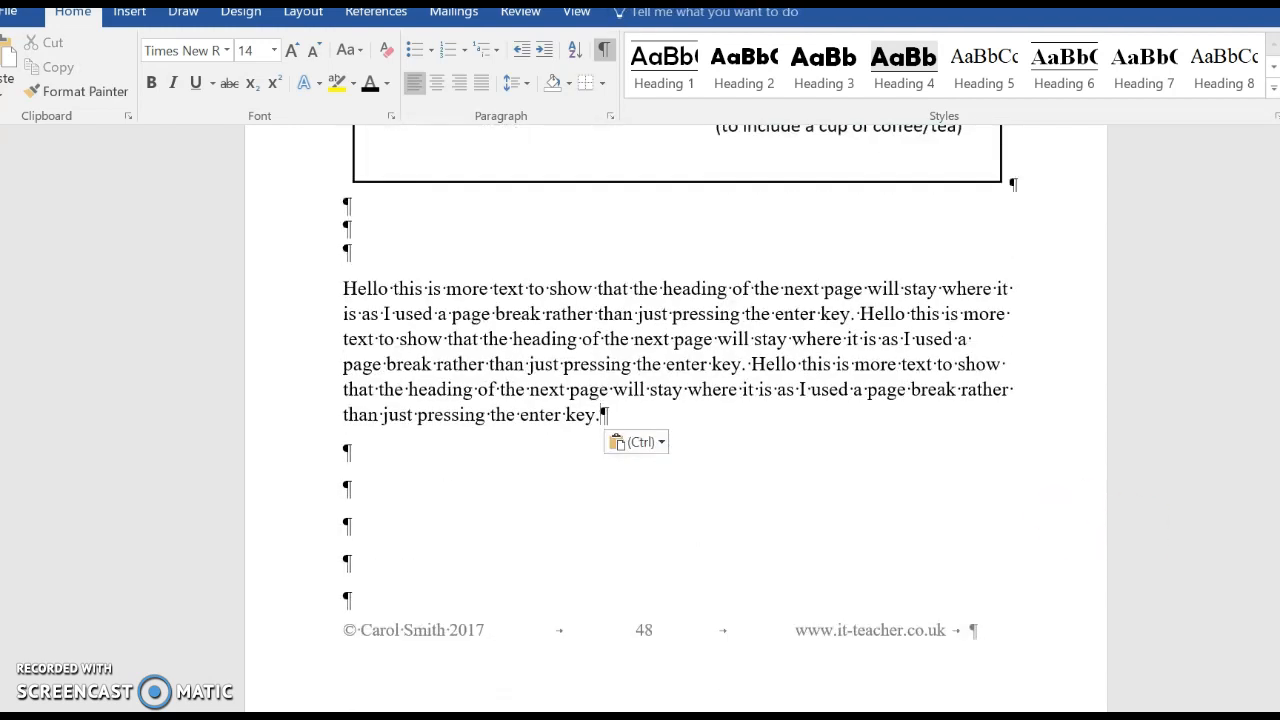
scroll(676, 418, down, 6)
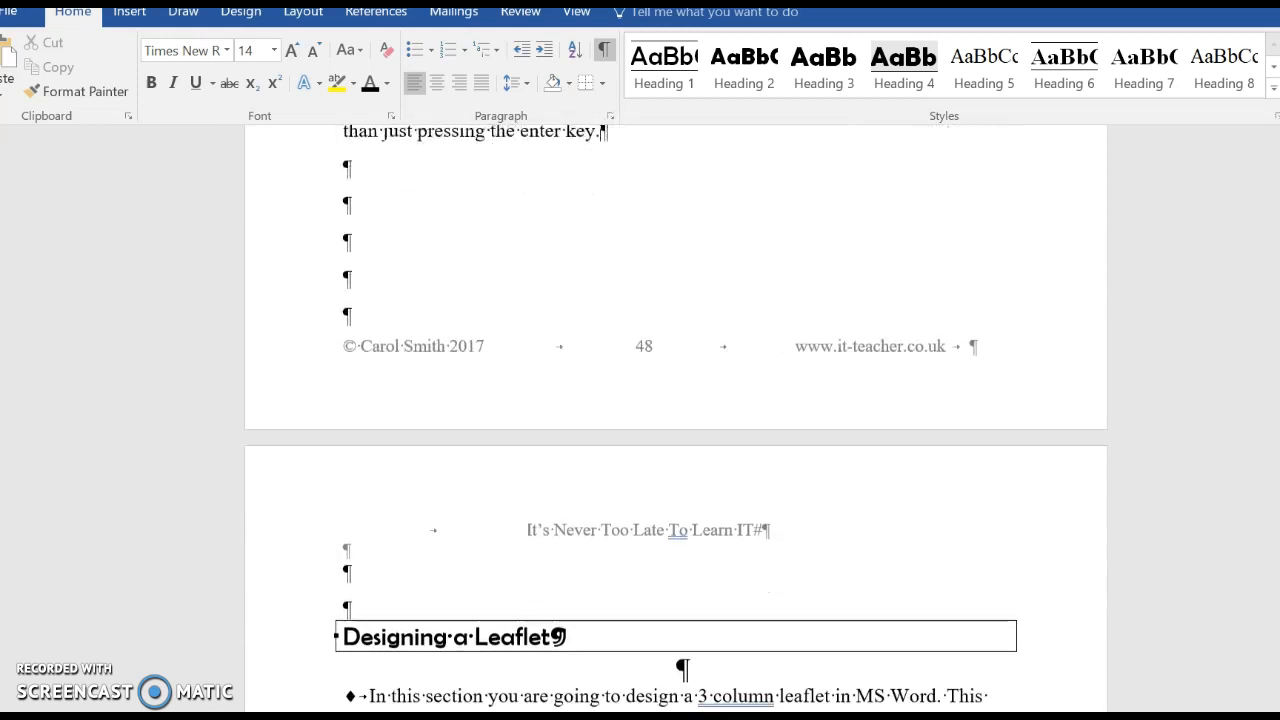
scroll(676, 418, down, 1)
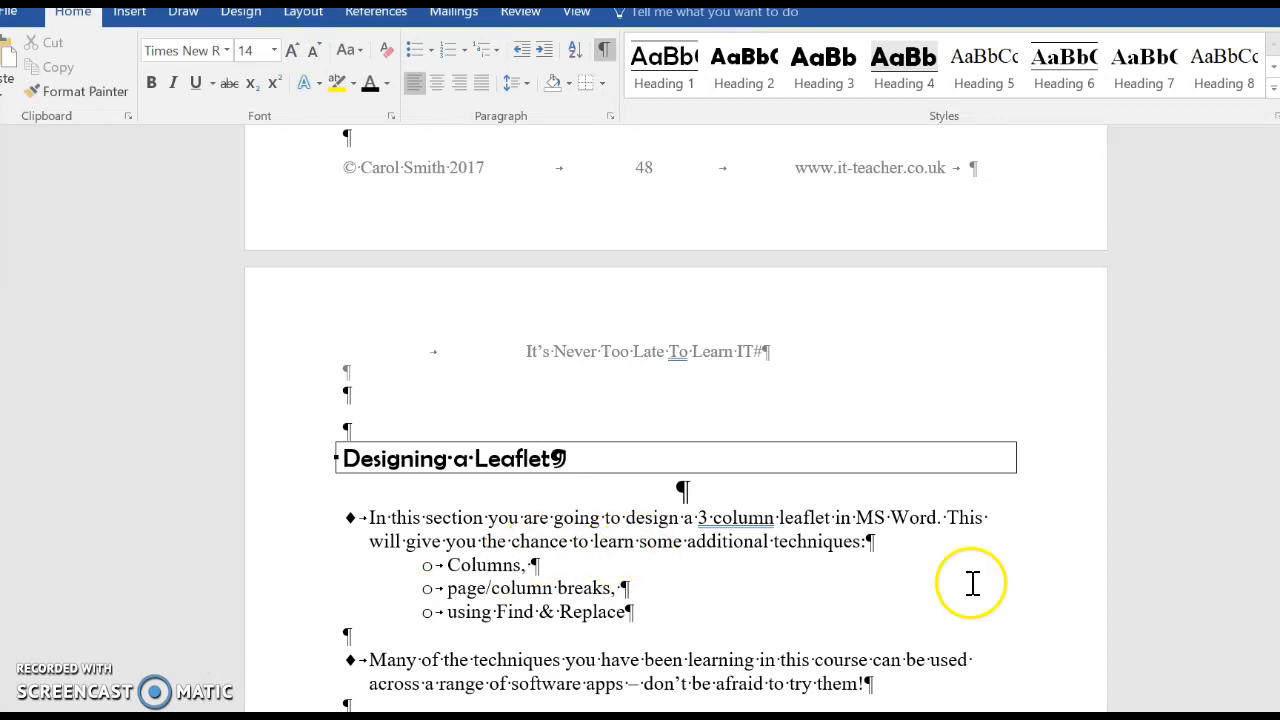
scroll(676, 420, up, 5)
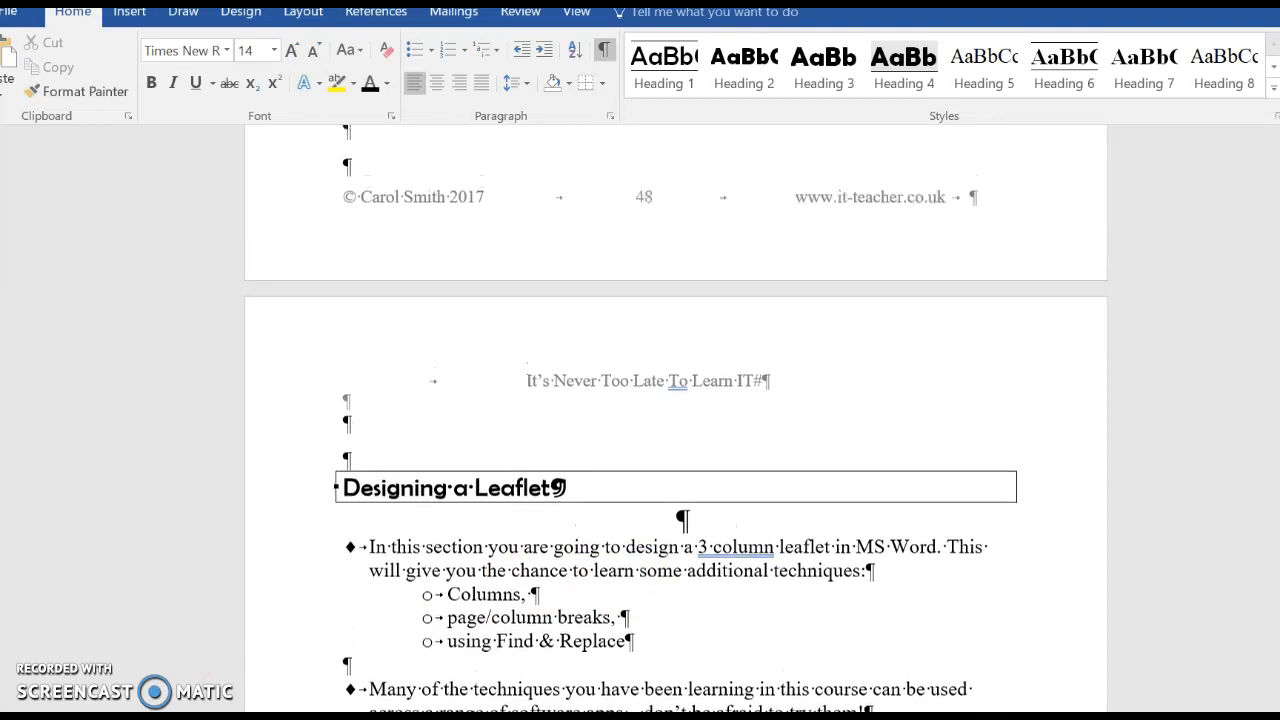
scroll(676, 420, up, 3)
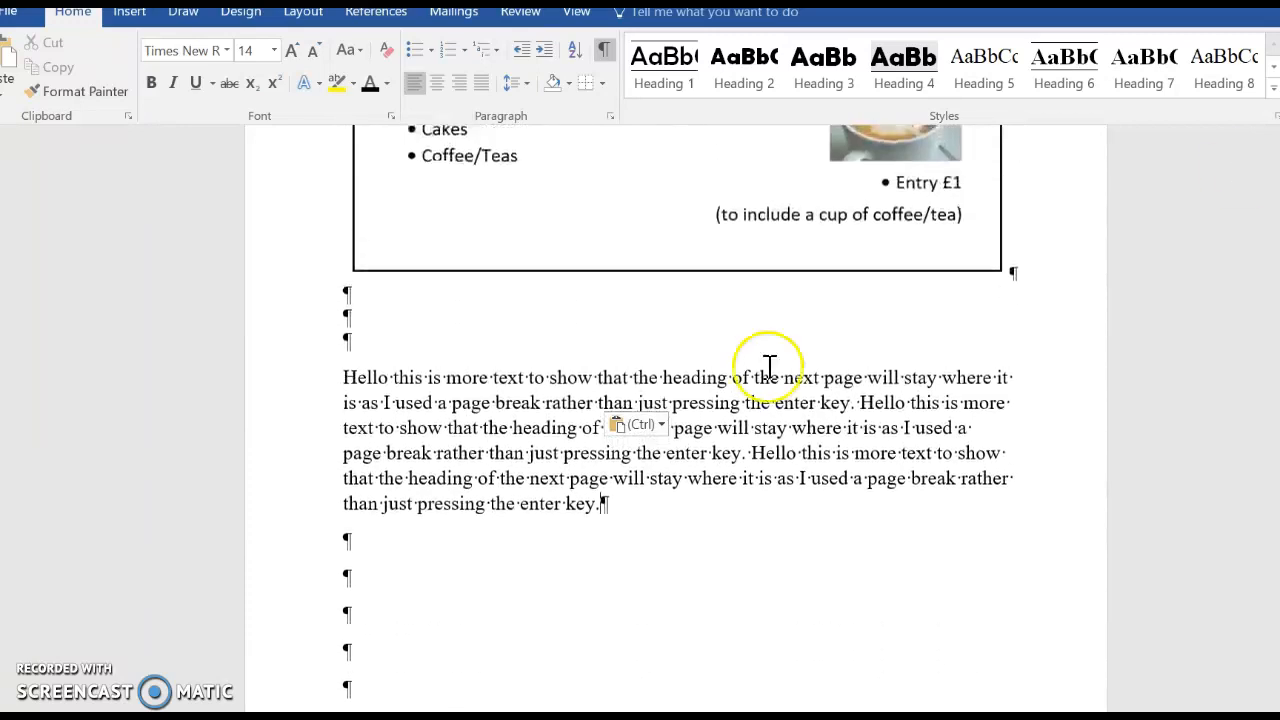
click(650, 509)
drag(650, 509, 343, 380)
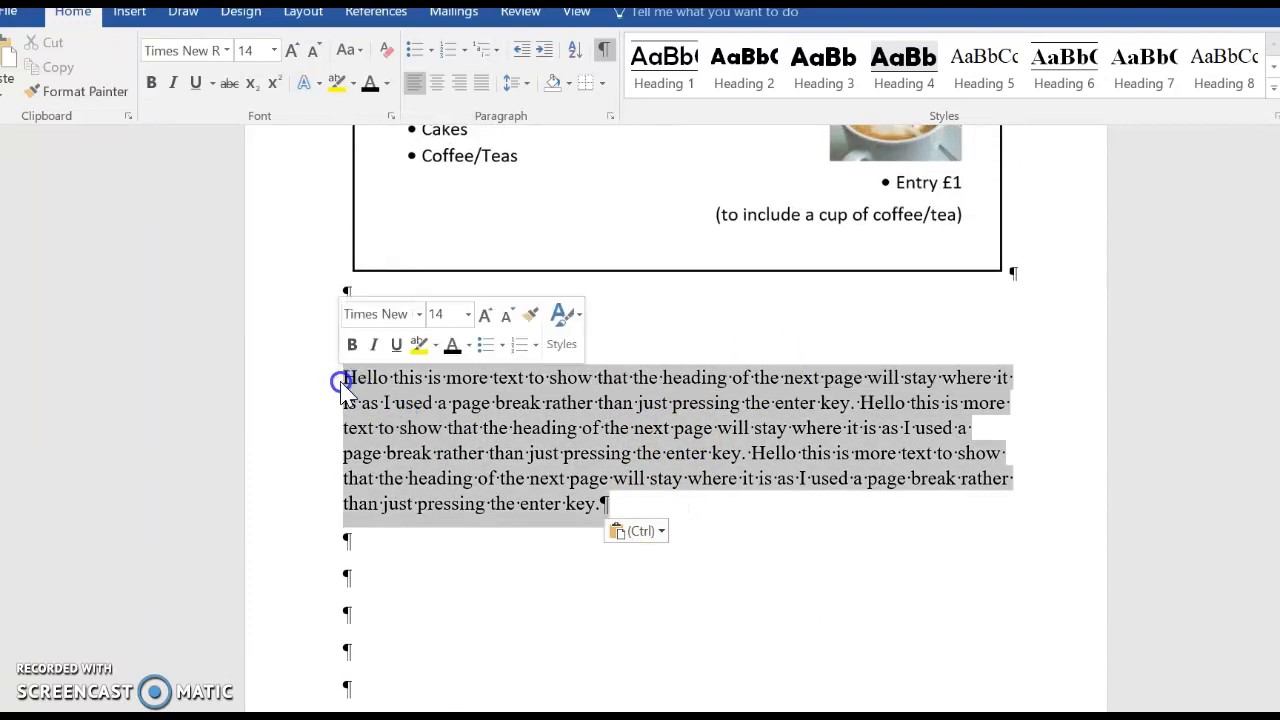
key(Delete)
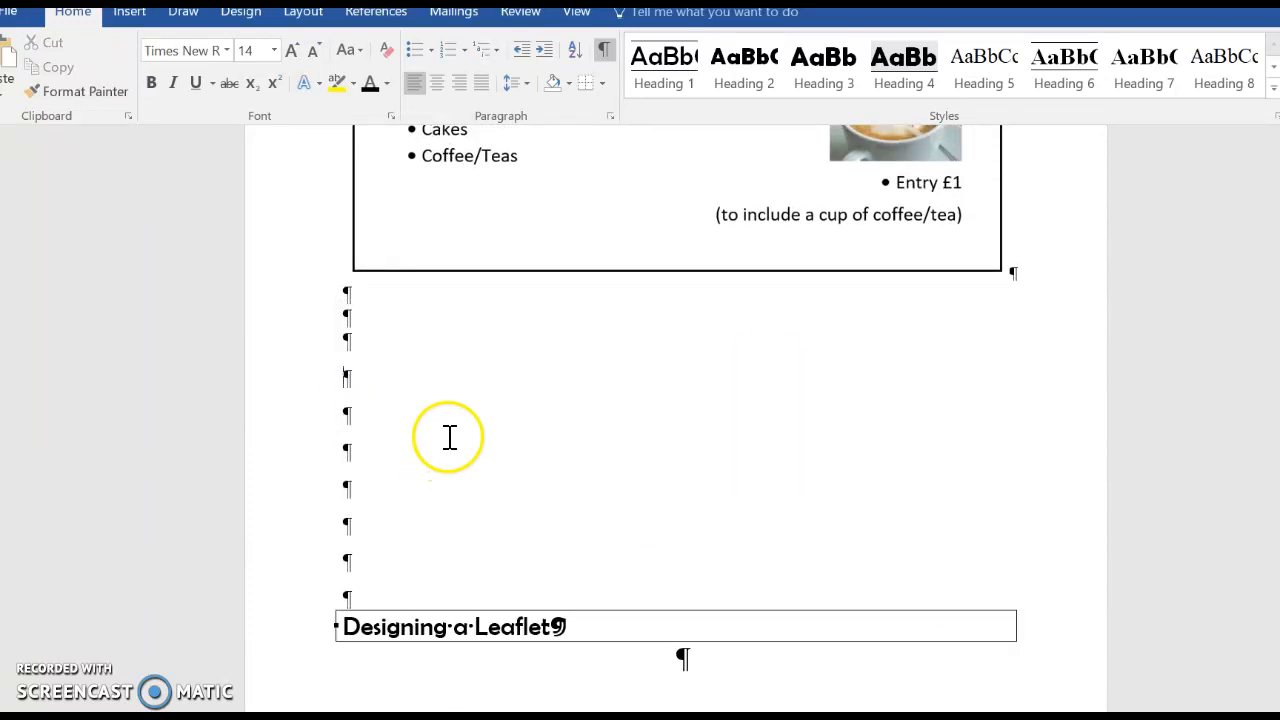
- Replace the blank paragraphs above the "Designing a Leaflet" heading with a page break, and turn off the formatting marks
drag(361, 562, 343, 349)
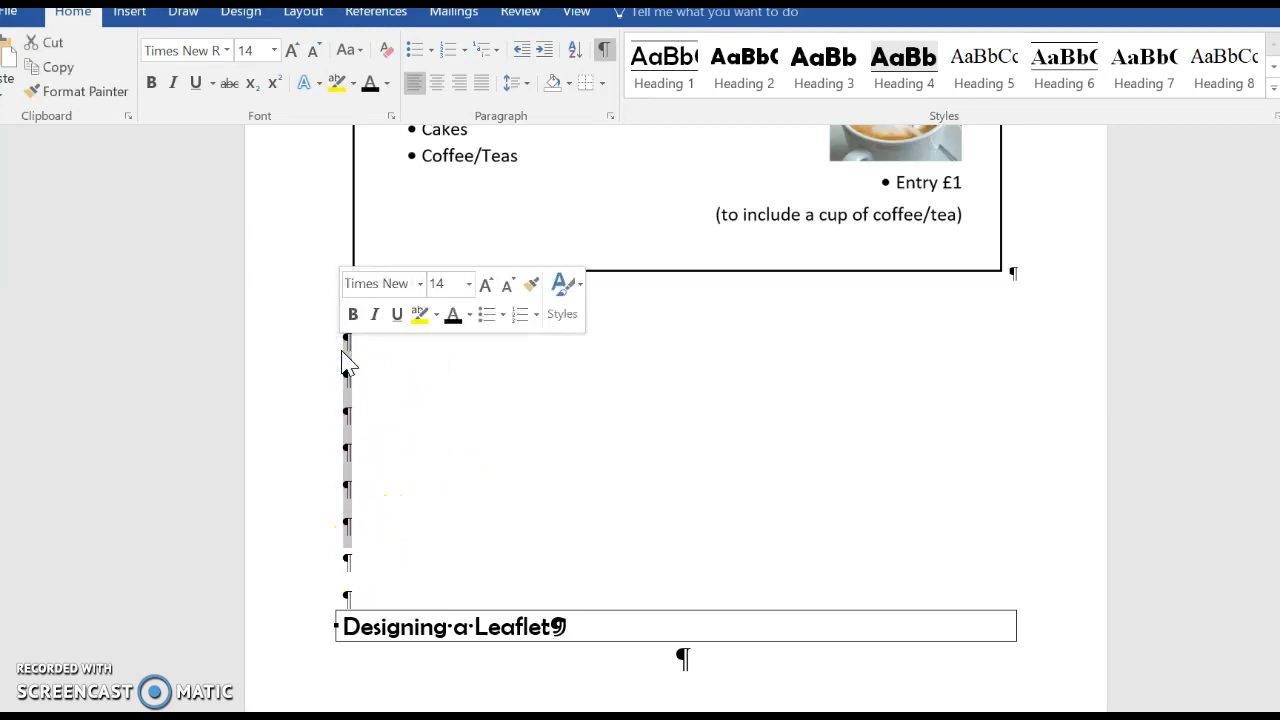
key(Delete)
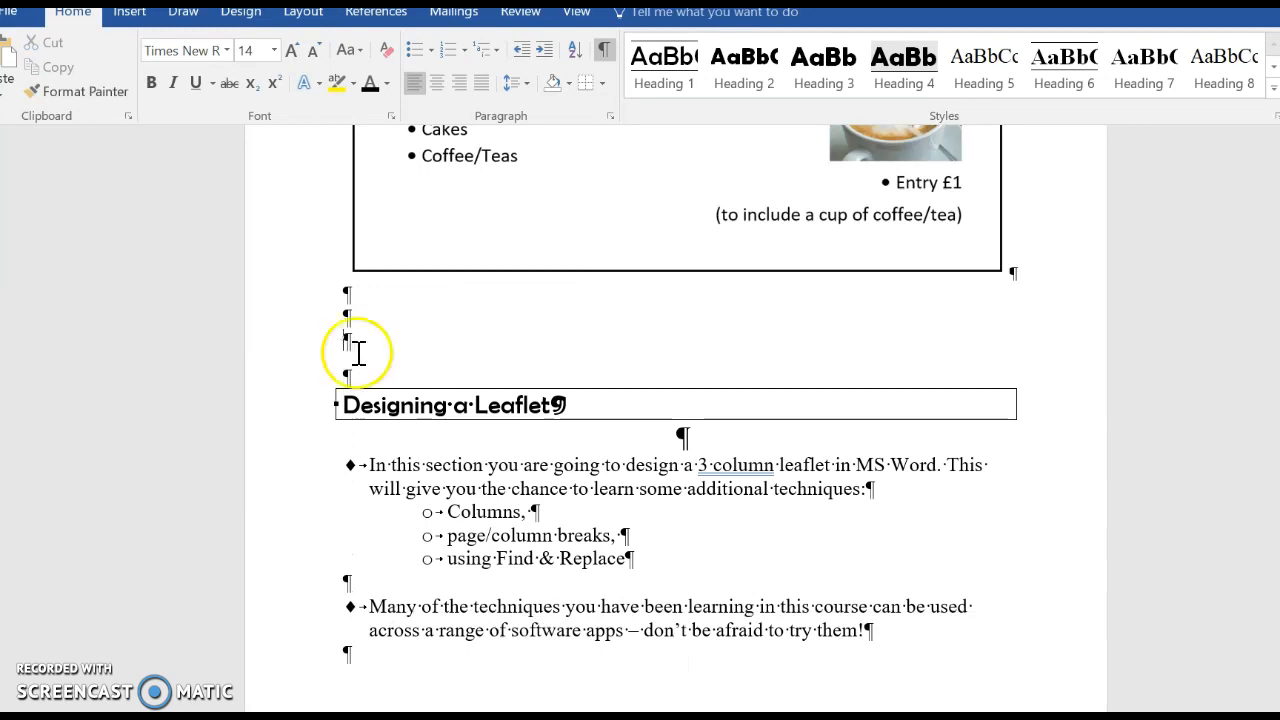
click(371, 373)
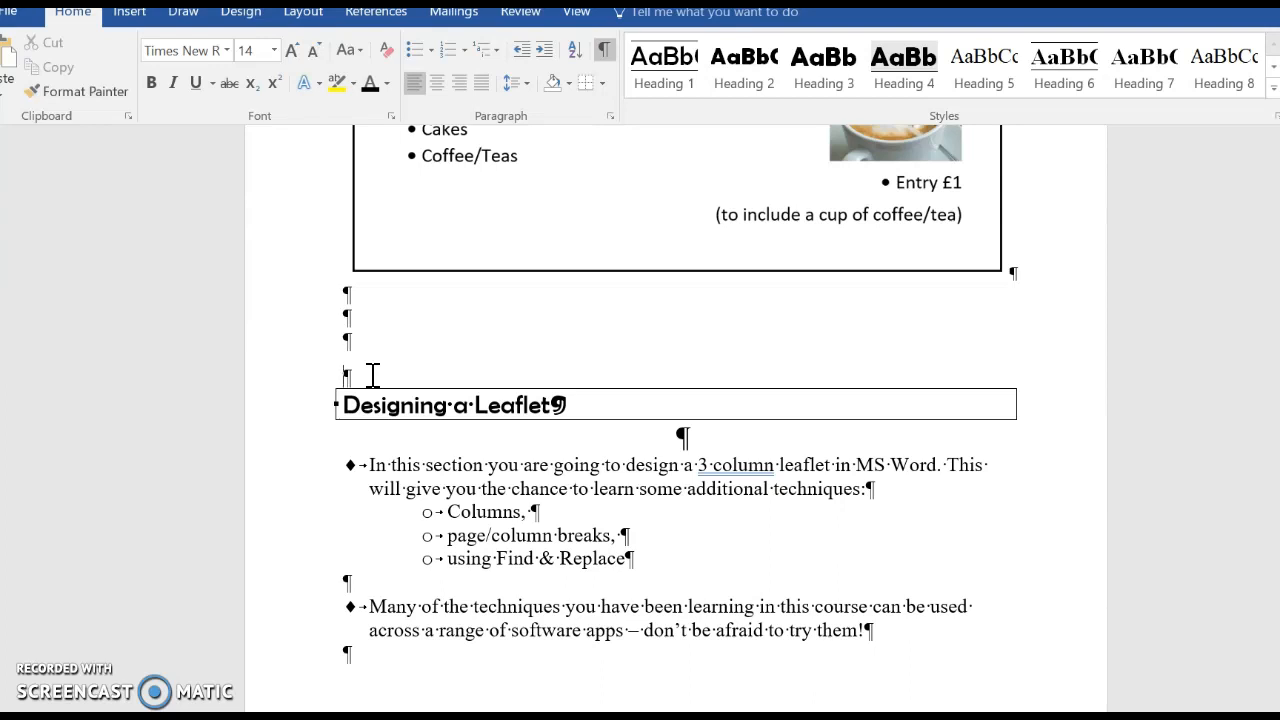
key(ctrl+Return)
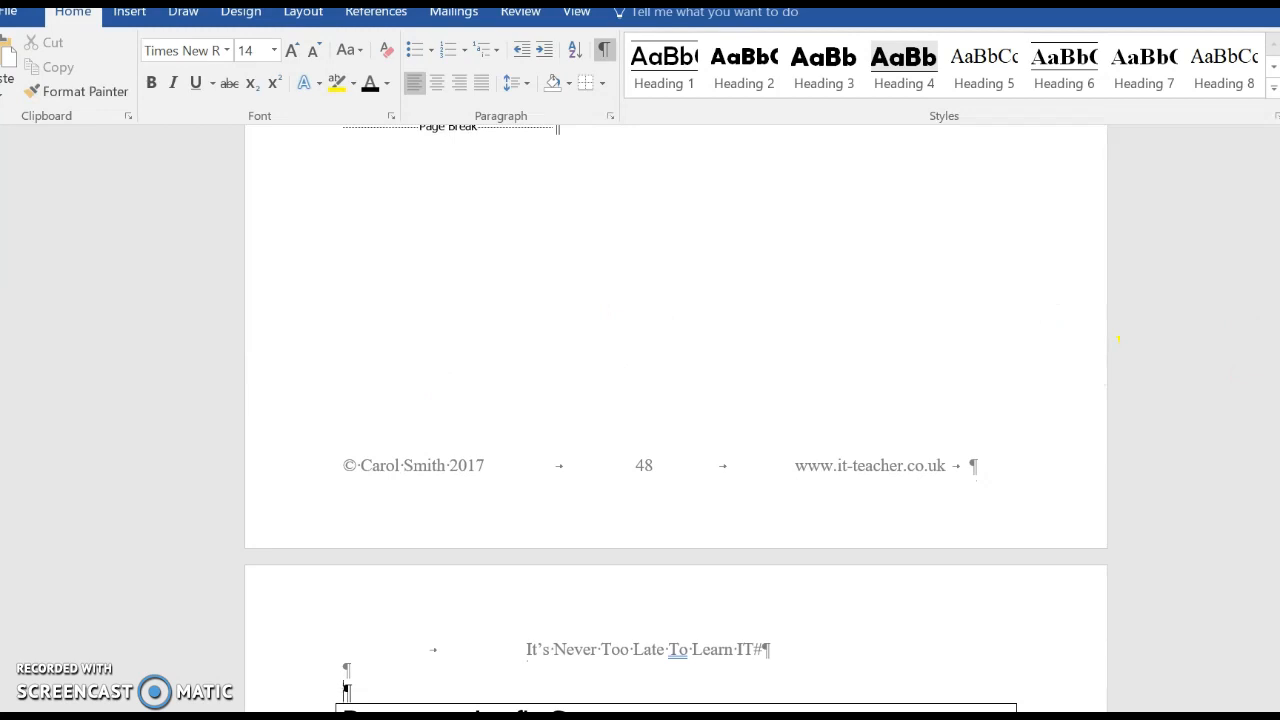
scroll(568, 203, up, 8)
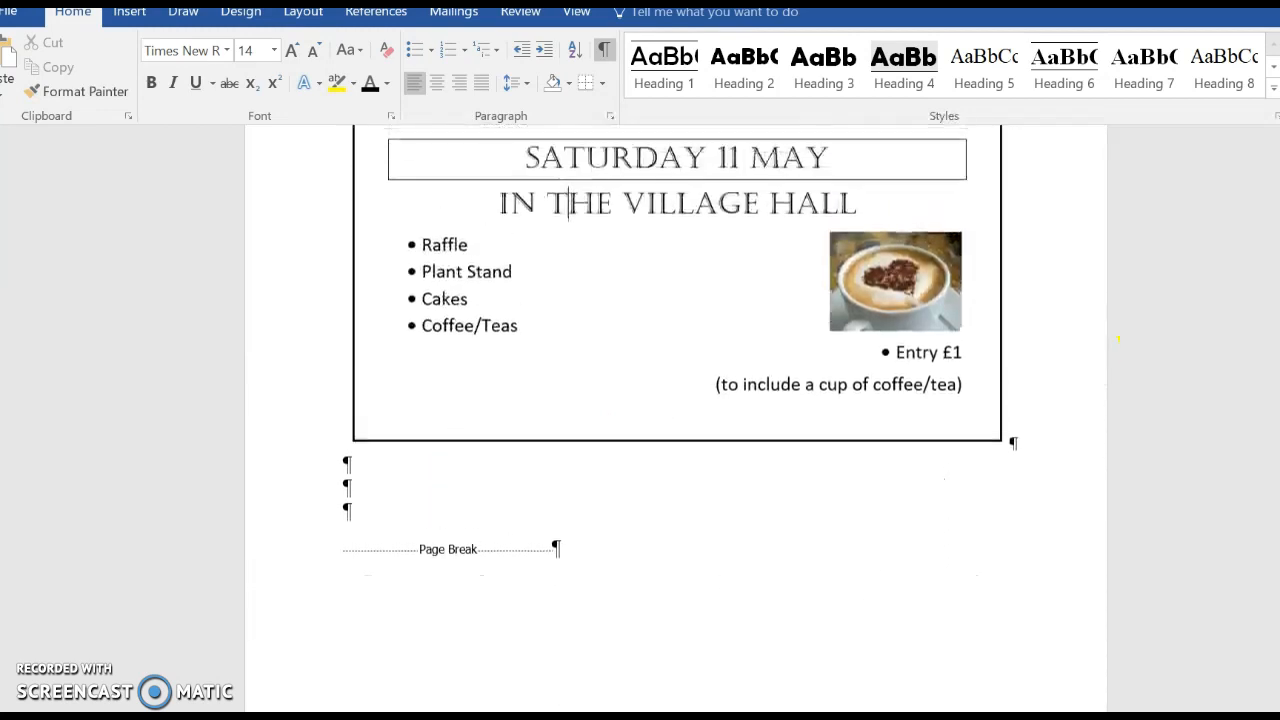
click(605, 52)
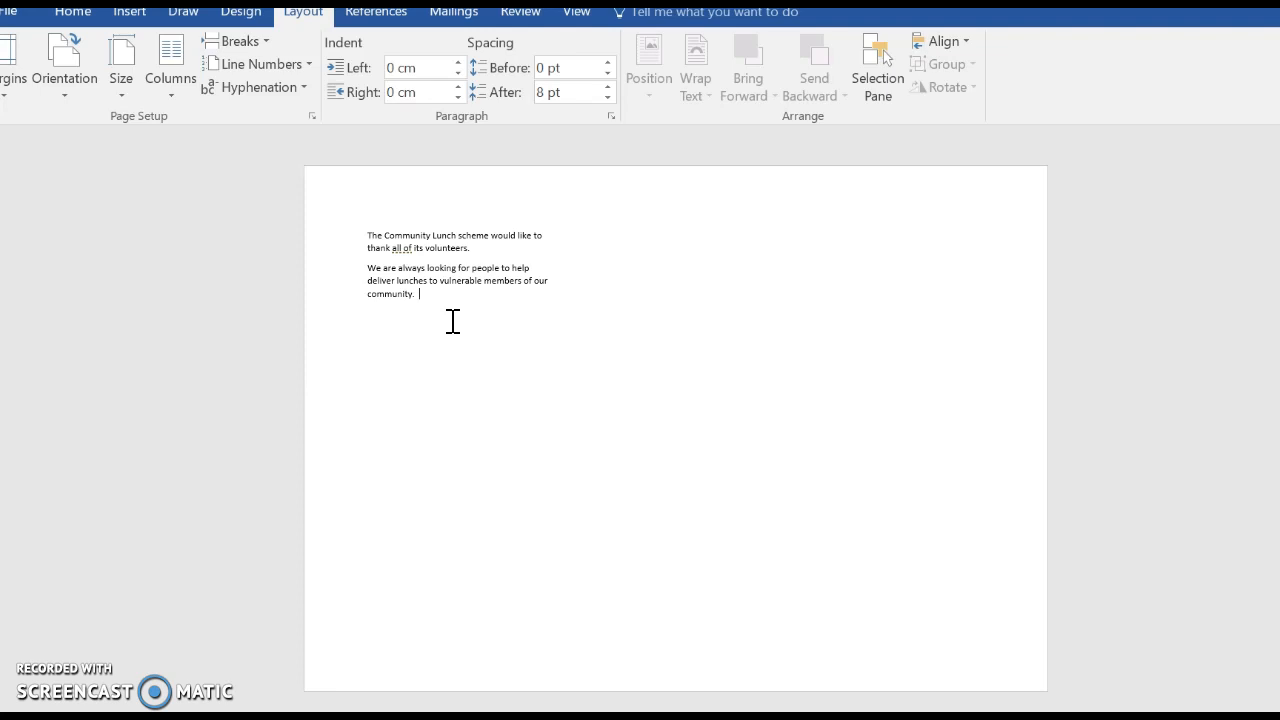
- Continue the volunteers paragraph with "This can take as little as an hour a day and you don't to commit to more than one session a month,"
click(263, 431)
text(This can take as little as an hour a day and you don't to commit to more than one session a month,)
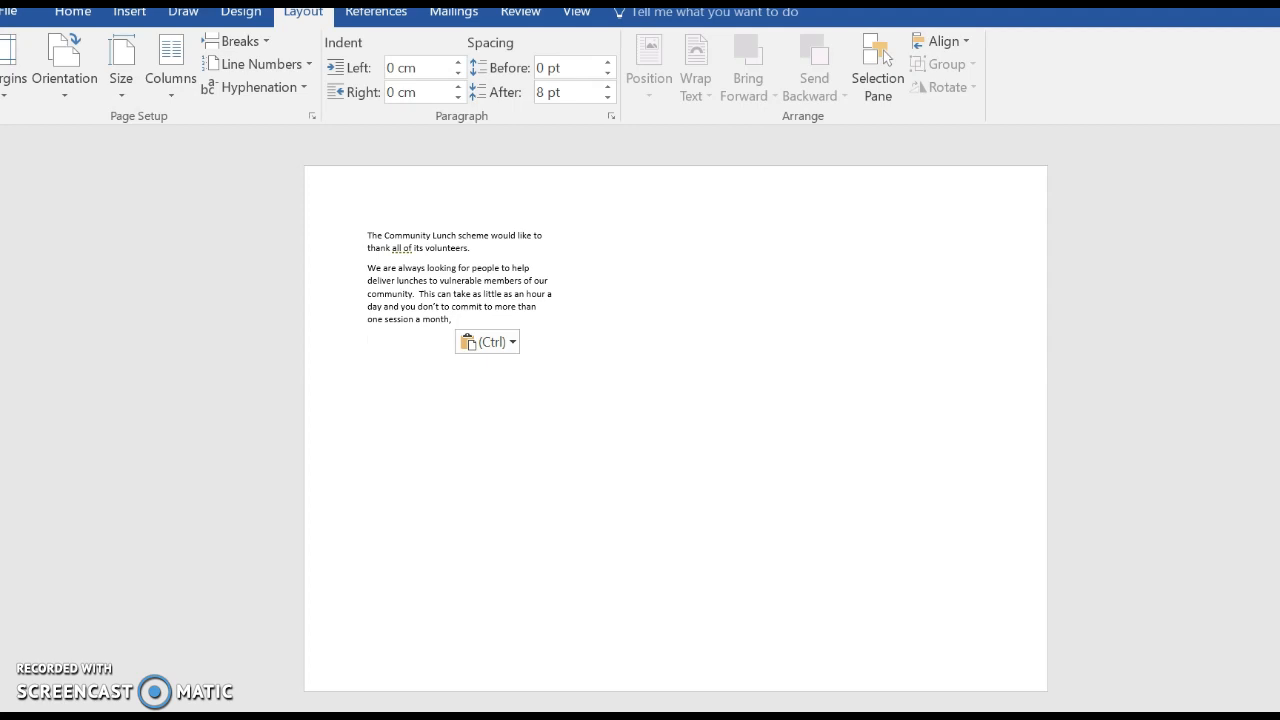
- Use blank paragraphs to reach the second column, and write the organiser's phone contact line and "If you would like to use our"
key(Return)
text(ontact the org)
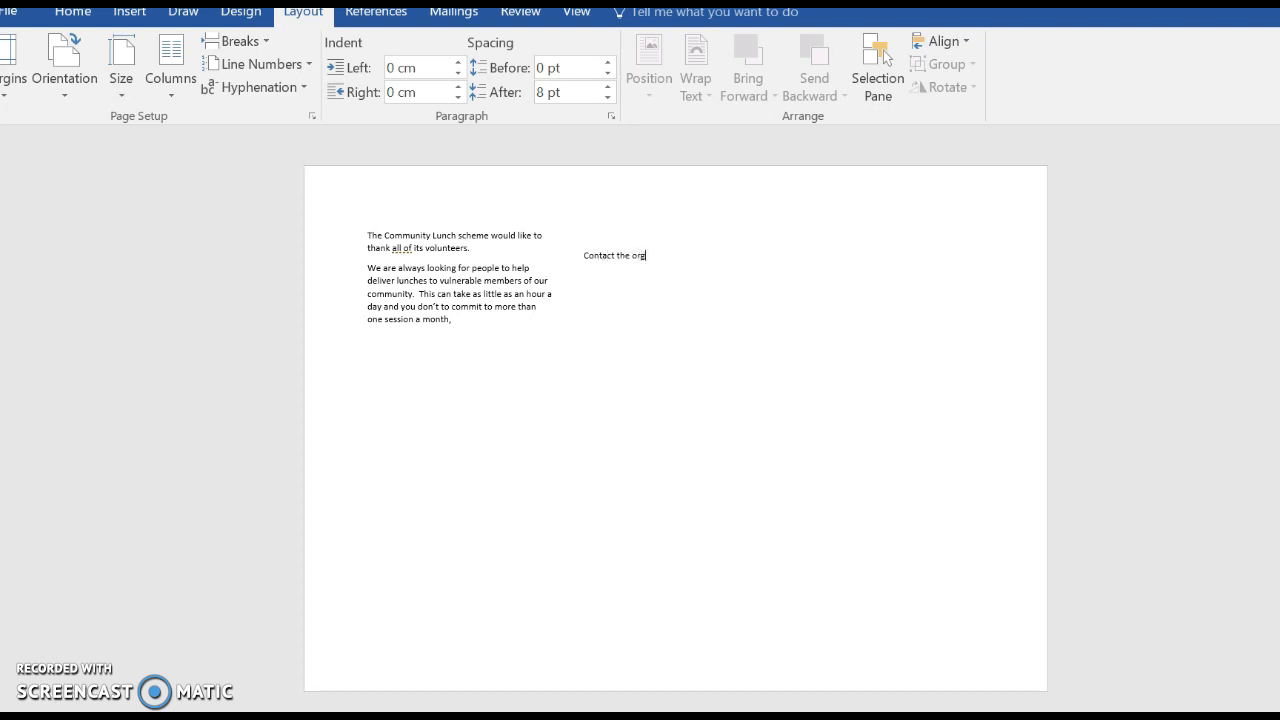
text(aniser on ()
text(77777)
text(77777)
text(If you woul)
text(d l)
text(ik)
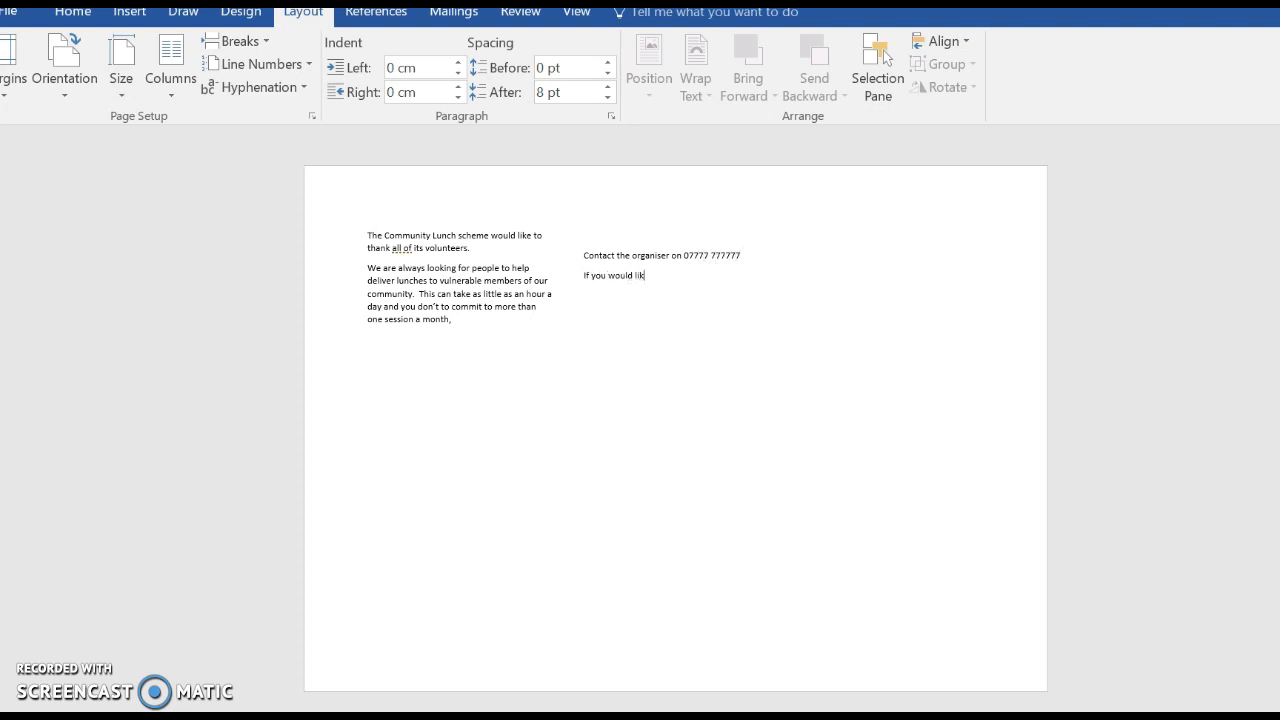
text(e to use our)
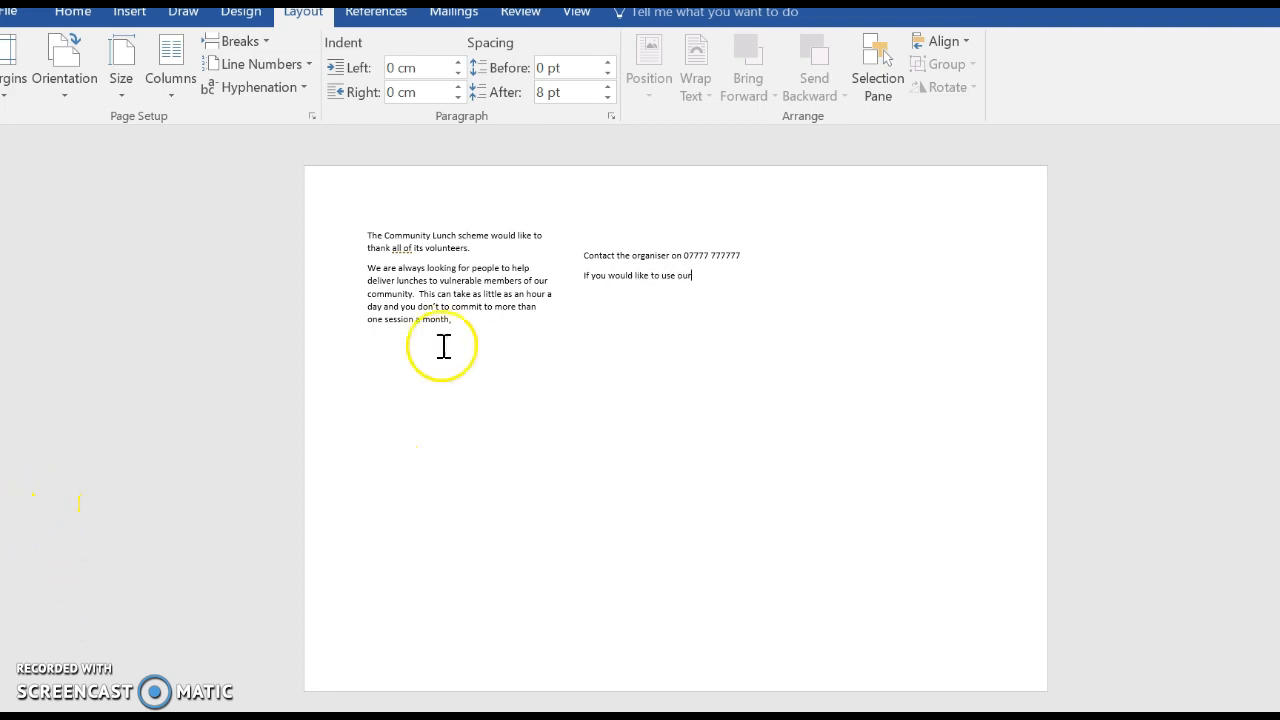
- Insert a column break below the first column's text and paste the organiser contact lines into the second column
click(475, 325)
key(Return)
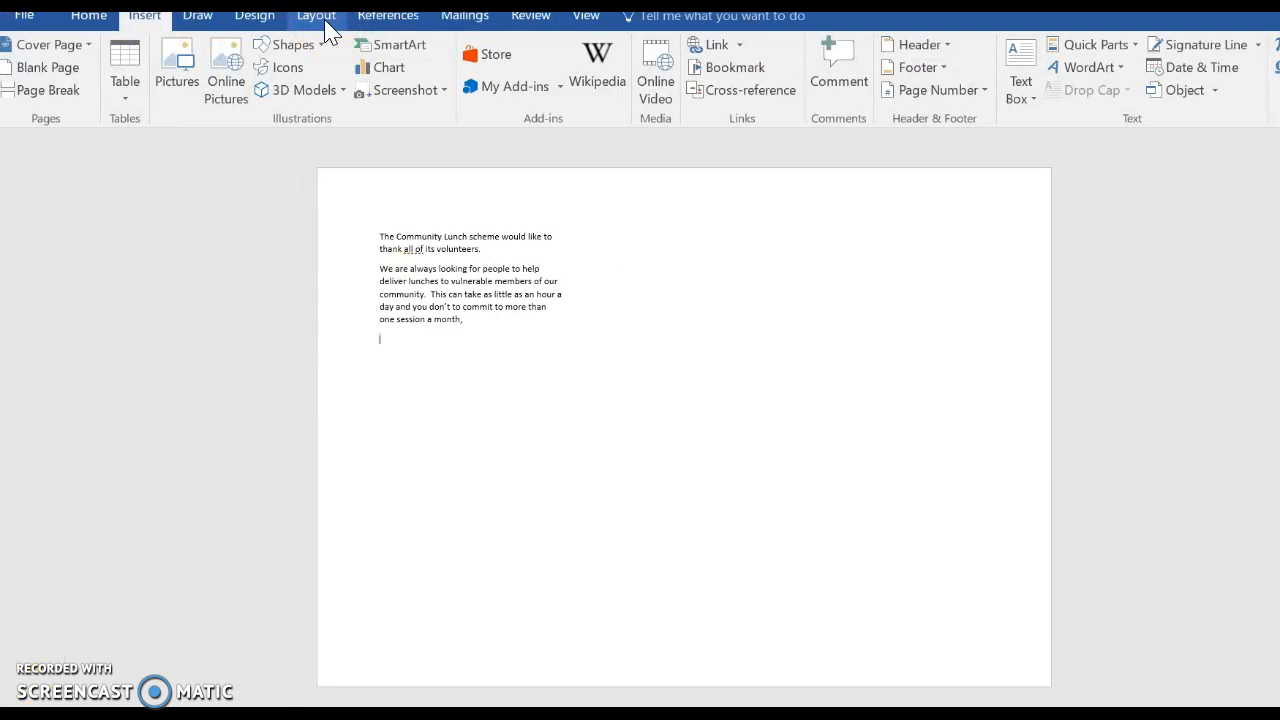
click(316, 16)
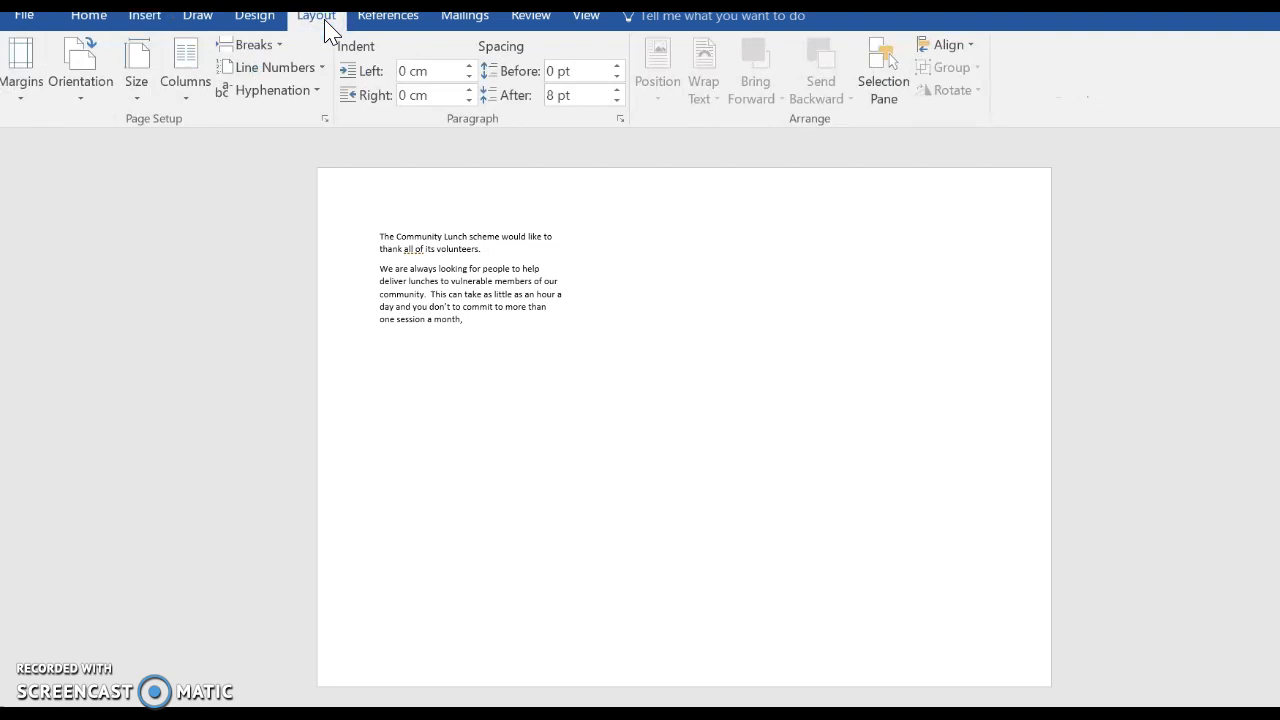
click(280, 47)
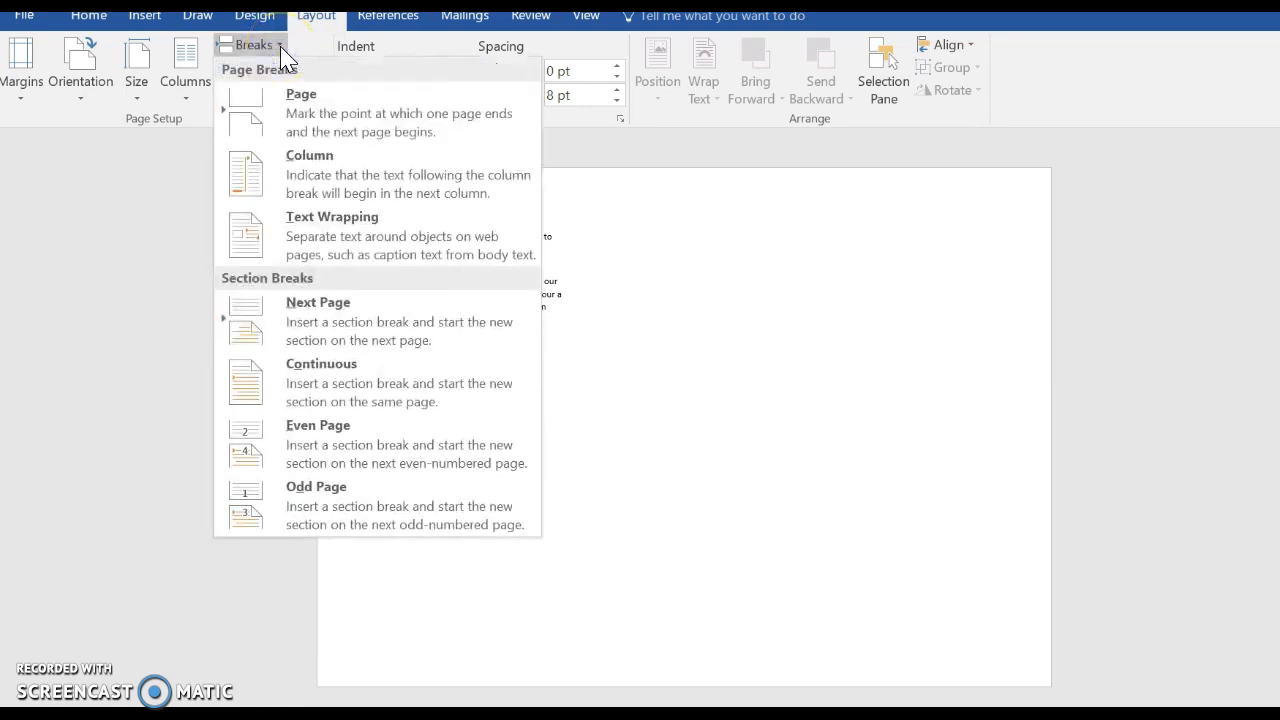
click(308, 185)
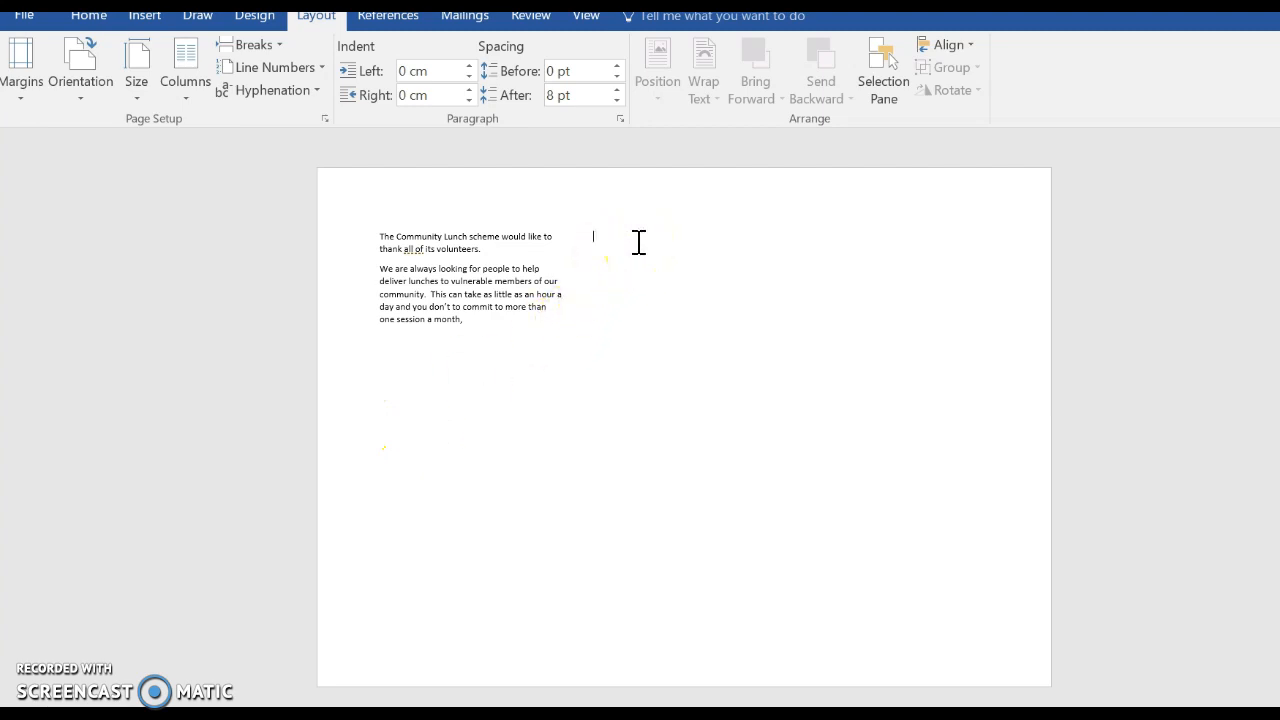
key(ctrl+v)
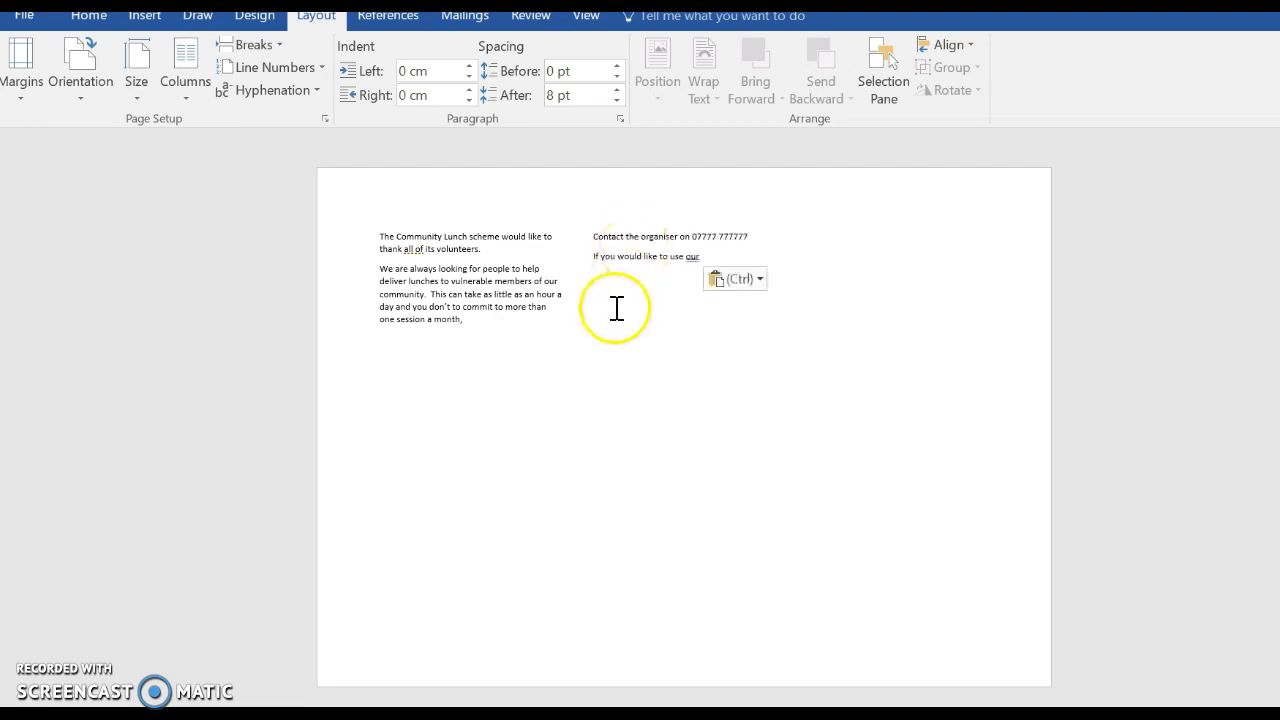
- Add the word "extra" two paragraphs below the volunteers text in the first column
click(490, 324)
key(Return)
key(Return)
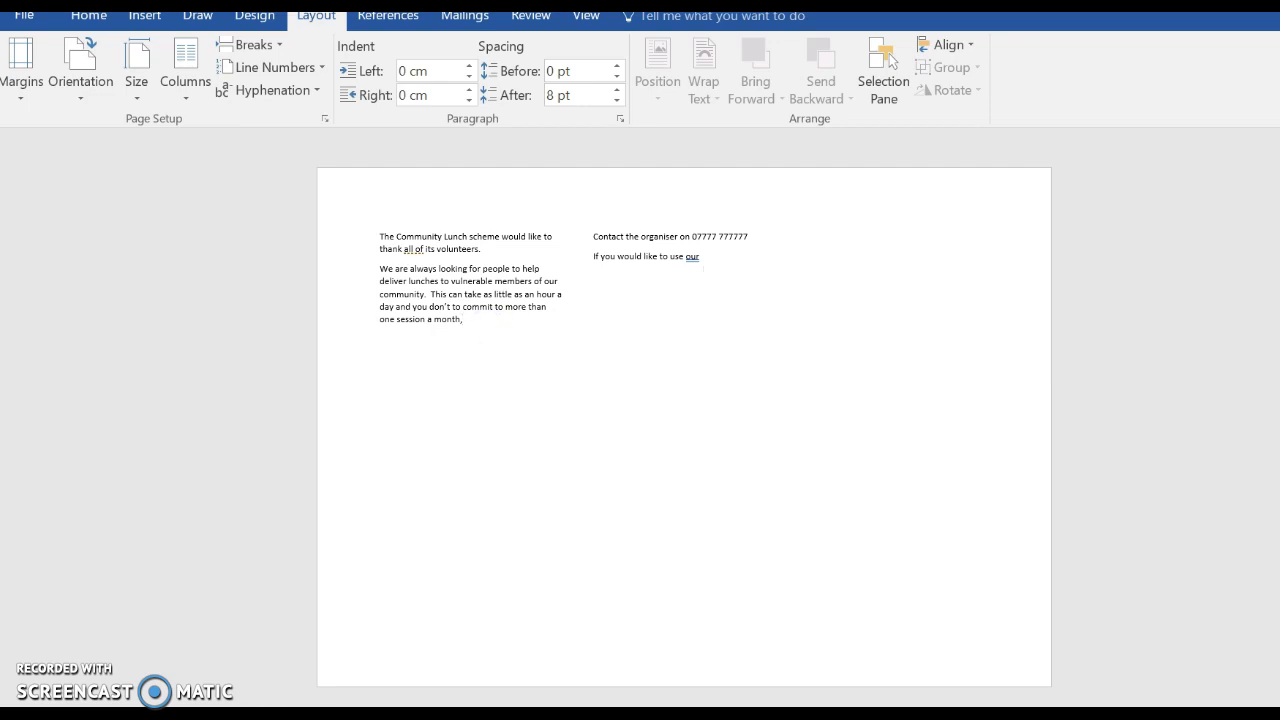
text(extra)
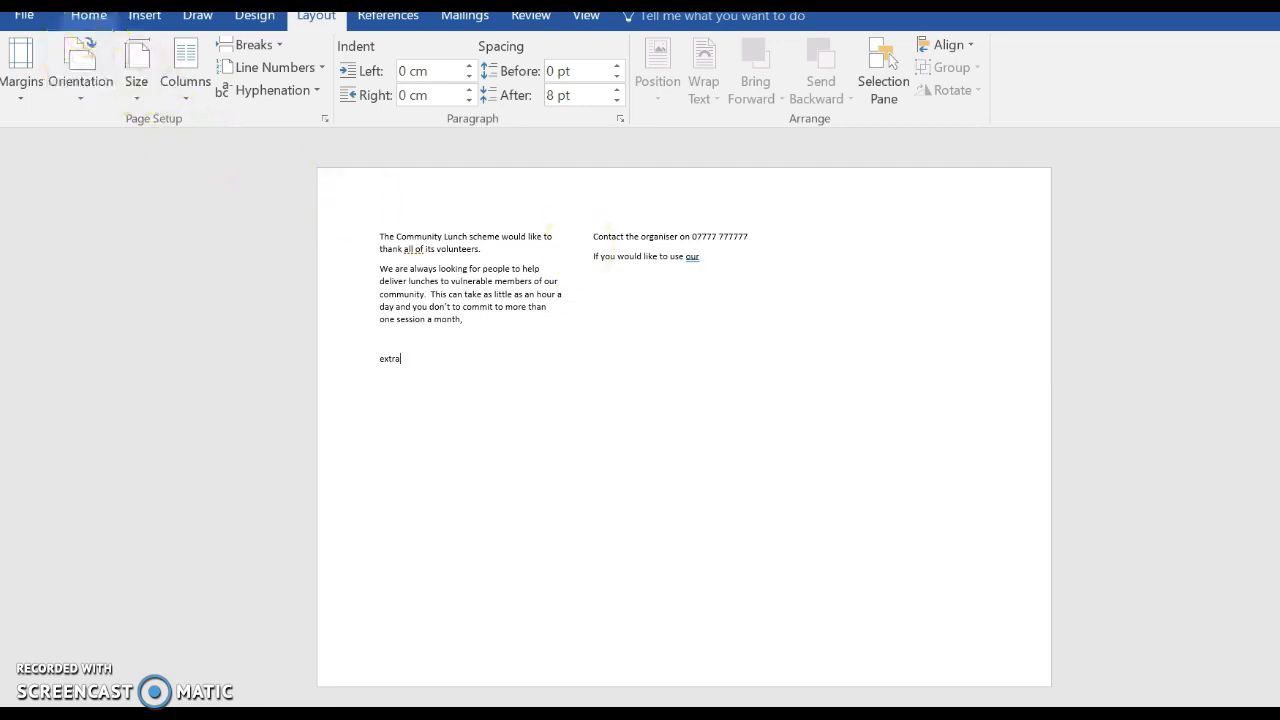
- Show the formatting marks to check where the column break sits, and hide them again
click(90, 16)
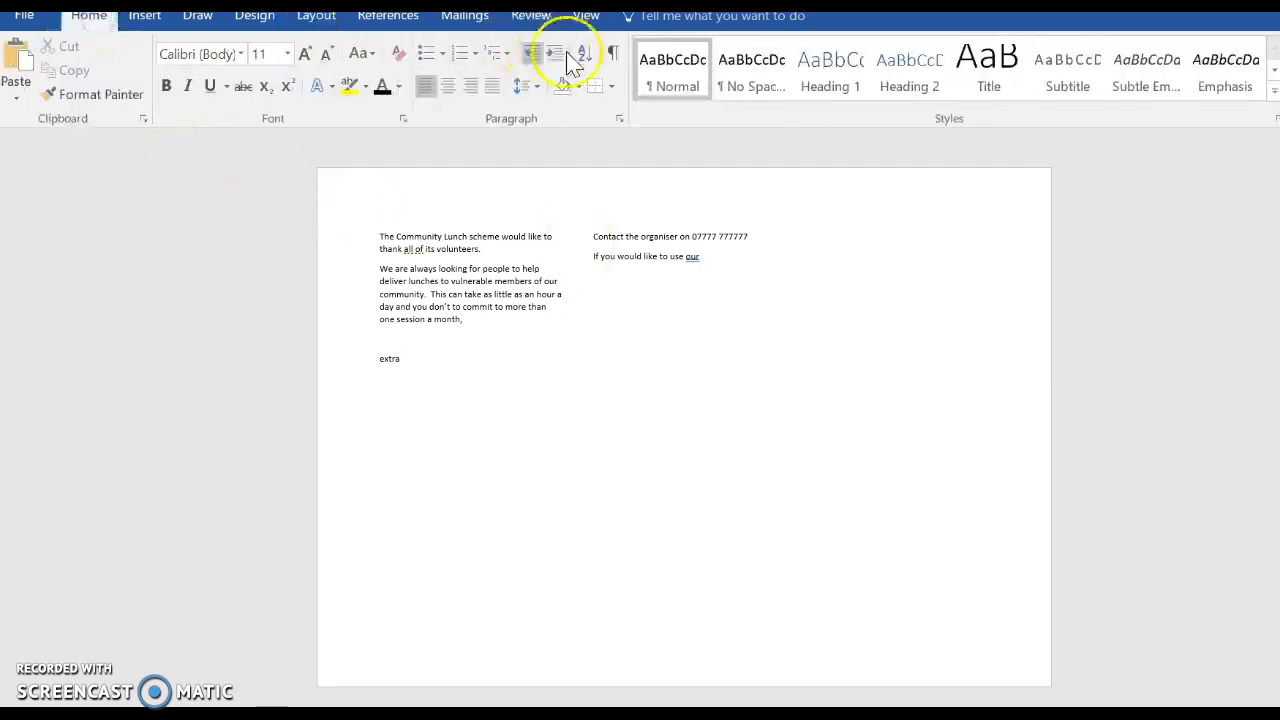
click(621, 57)
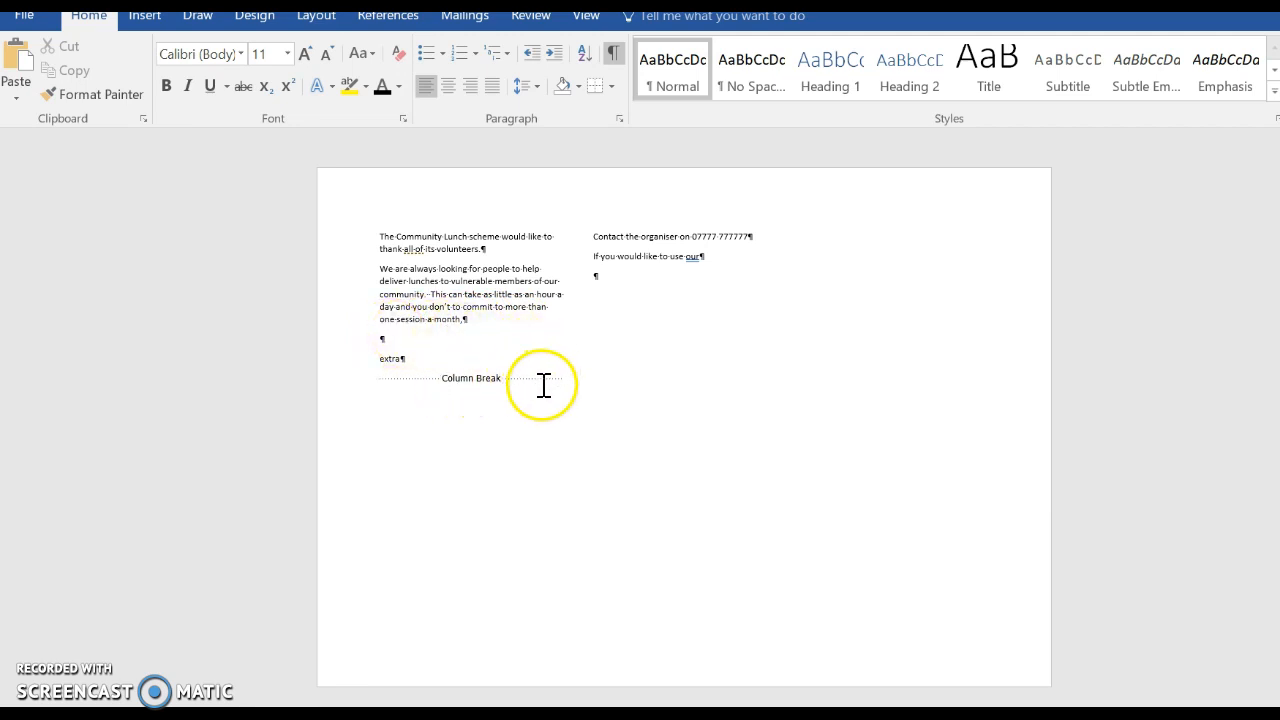
click(612, 54)
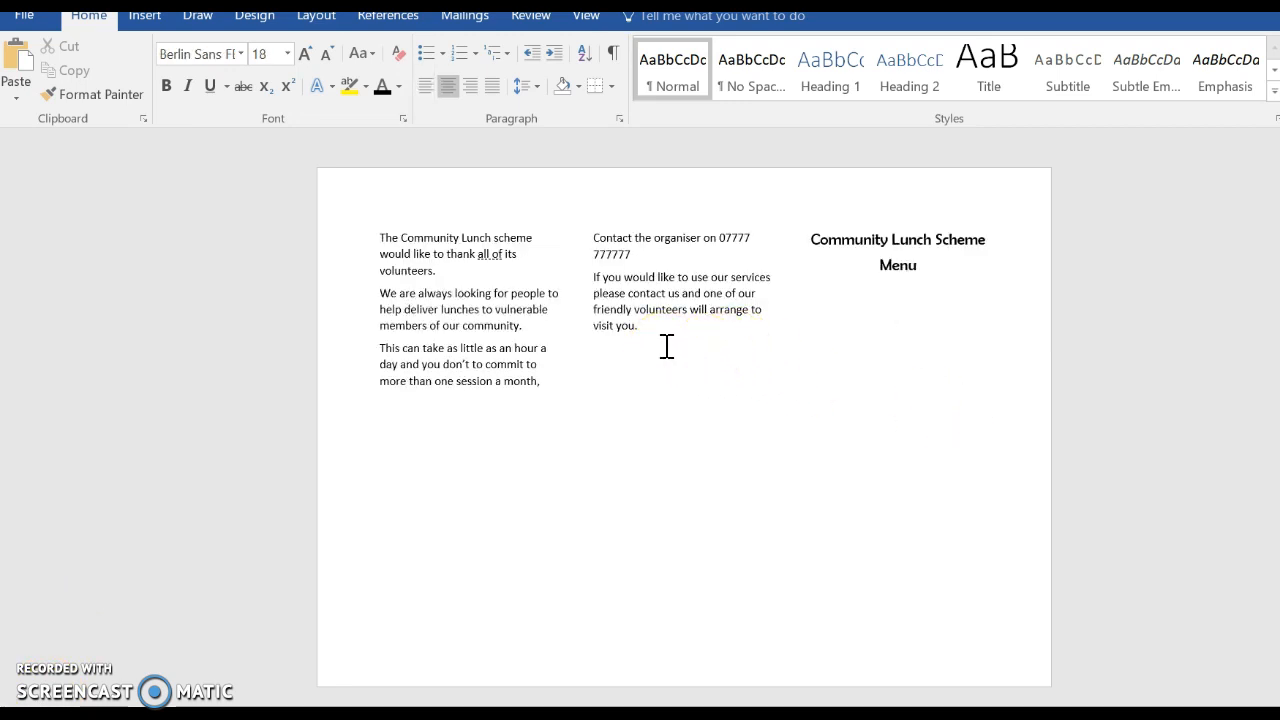
- Insert a page break in the third column, one blank paragraph below the "Community Lunch Scheme Menu" title
click(917, 277)
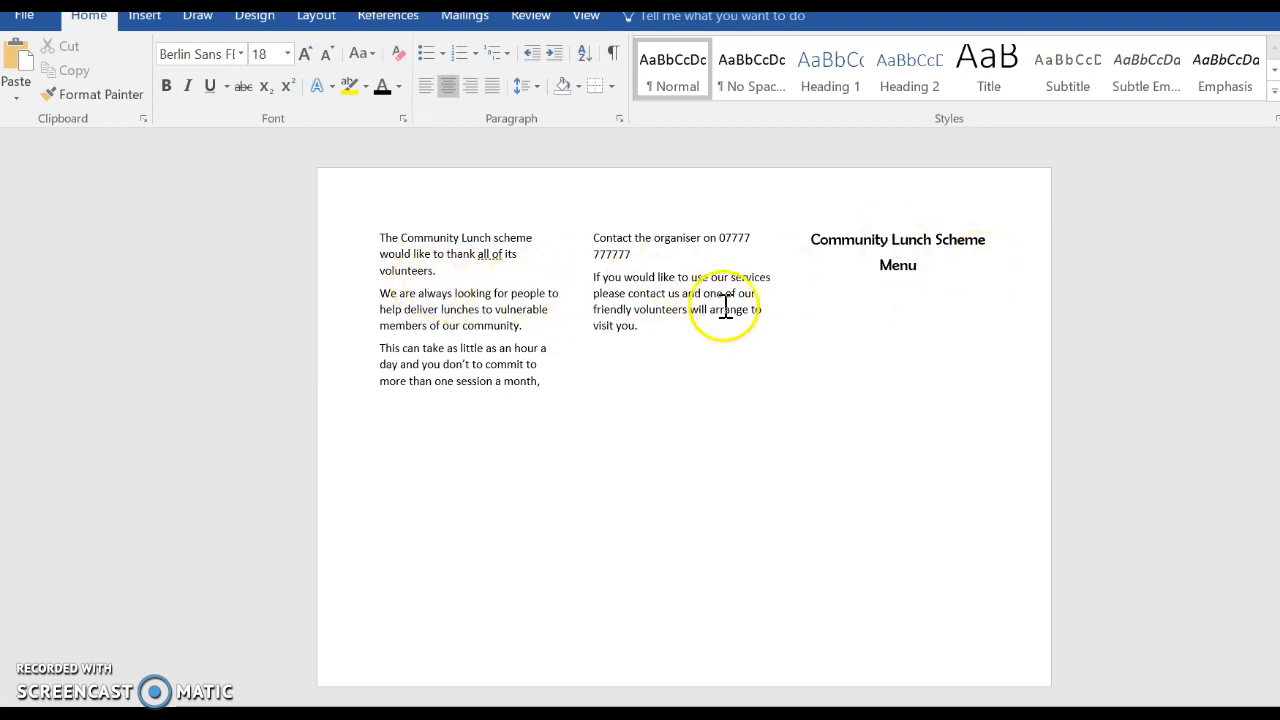
click(938, 276)
key(Return)
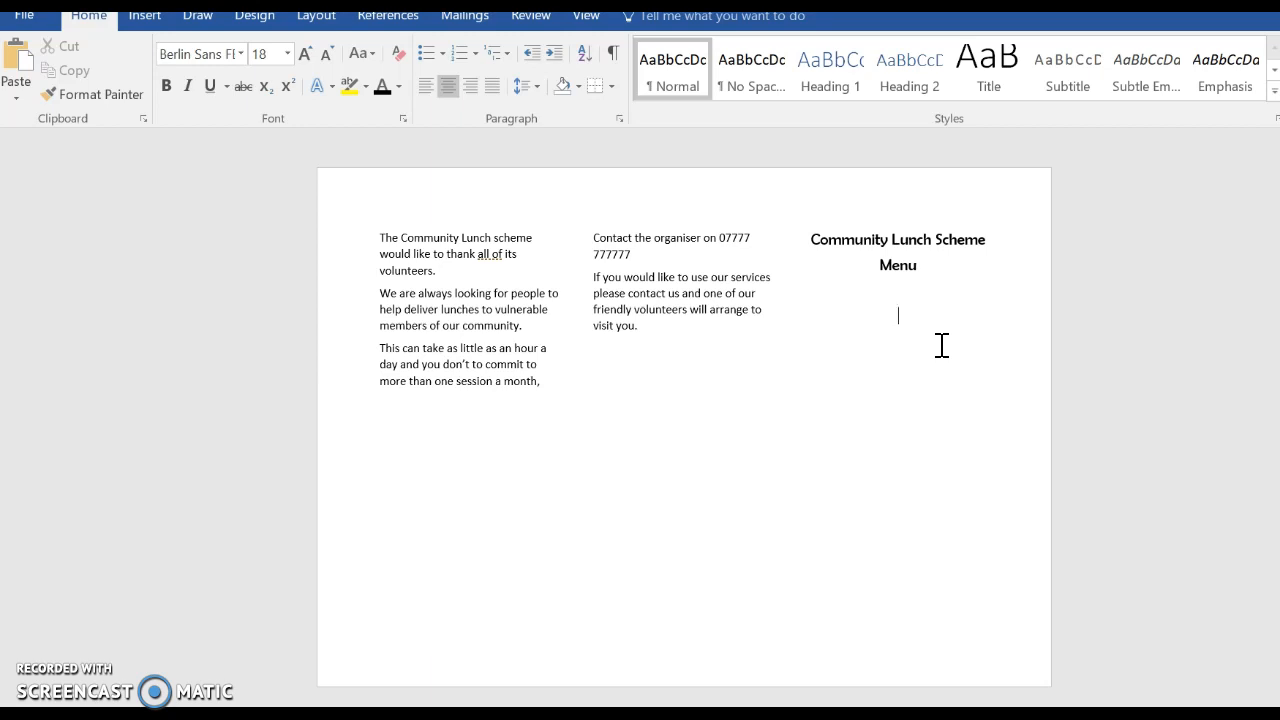
key(ctrl+Return)
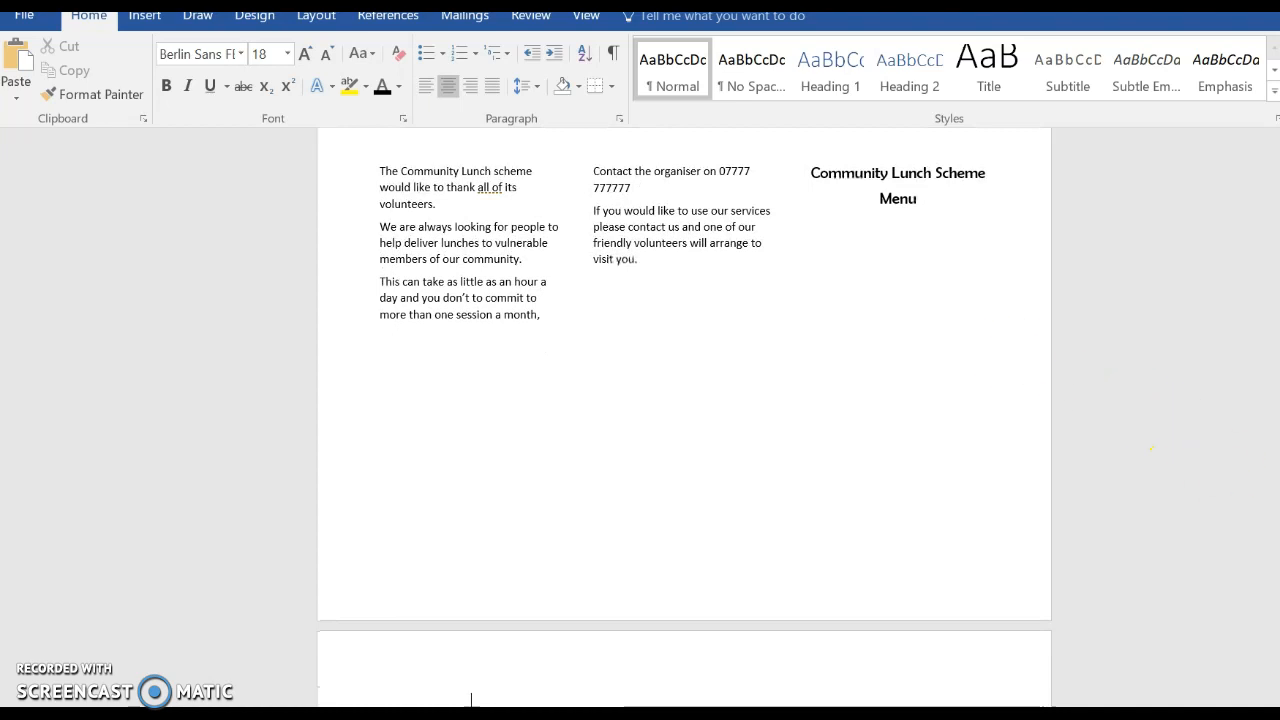
scroll(684, 420, down, 5)
scroll(684, 420, down, 2)
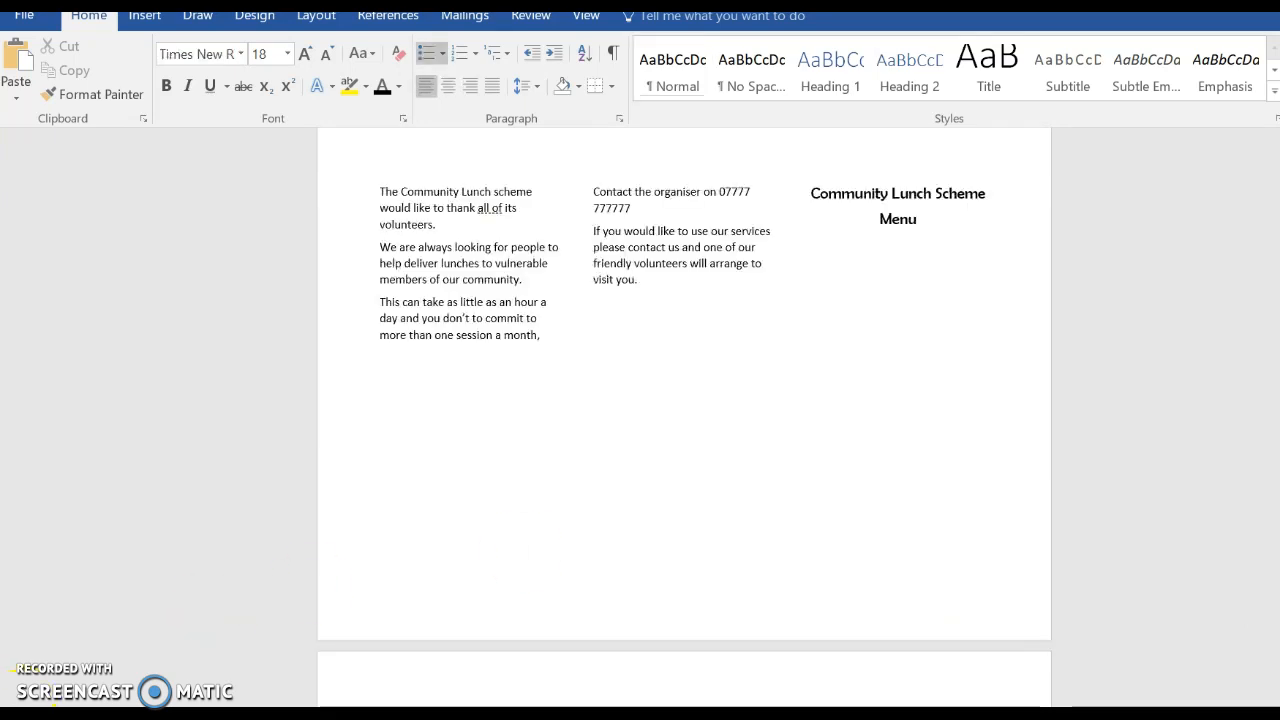
- Review the lunch and light supper menus on the leaflet's second page, and return to the leaflet in Document4 from the course handout
scroll(684, 420, down, 6)
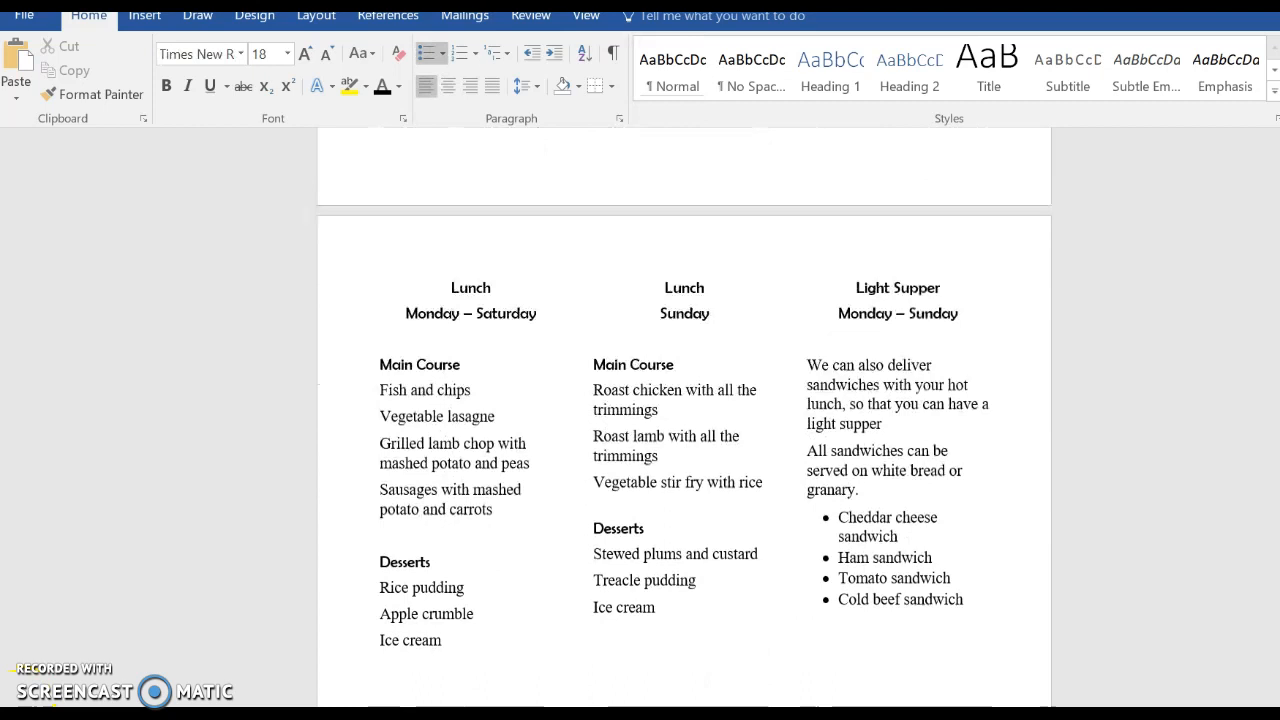
scroll(684, 420, down, 1)
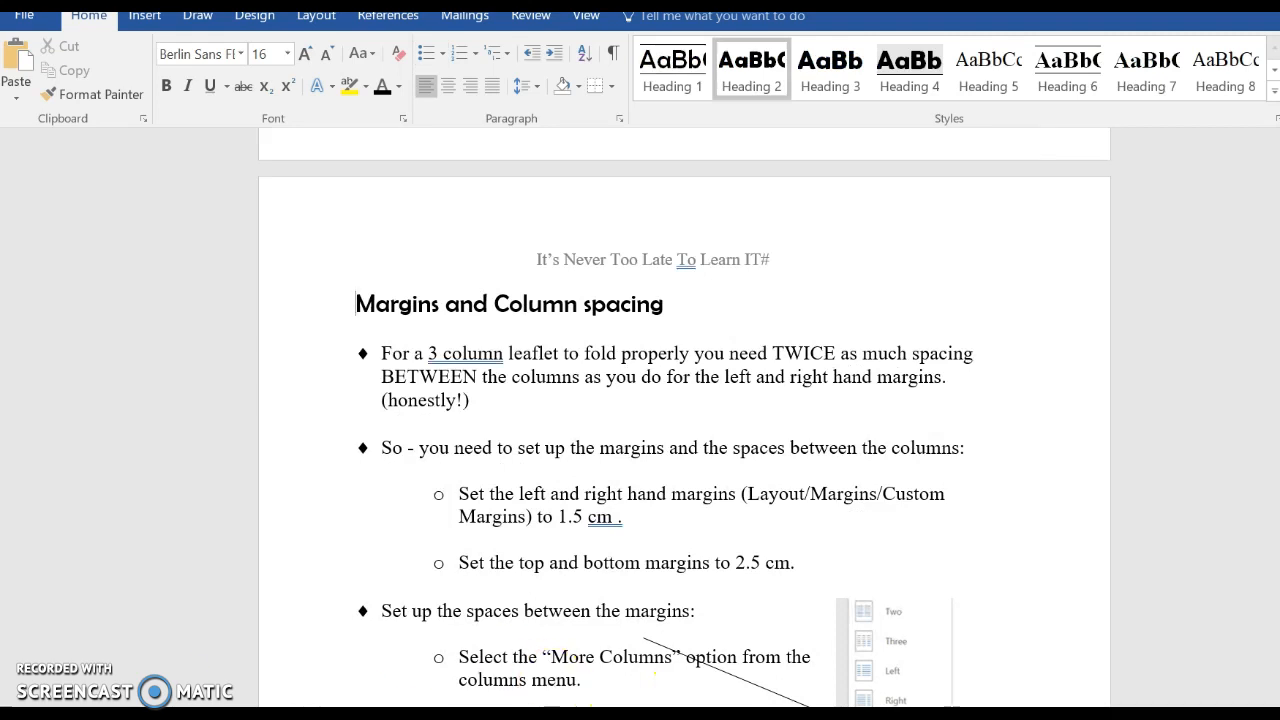
mouse_move(672, 715)
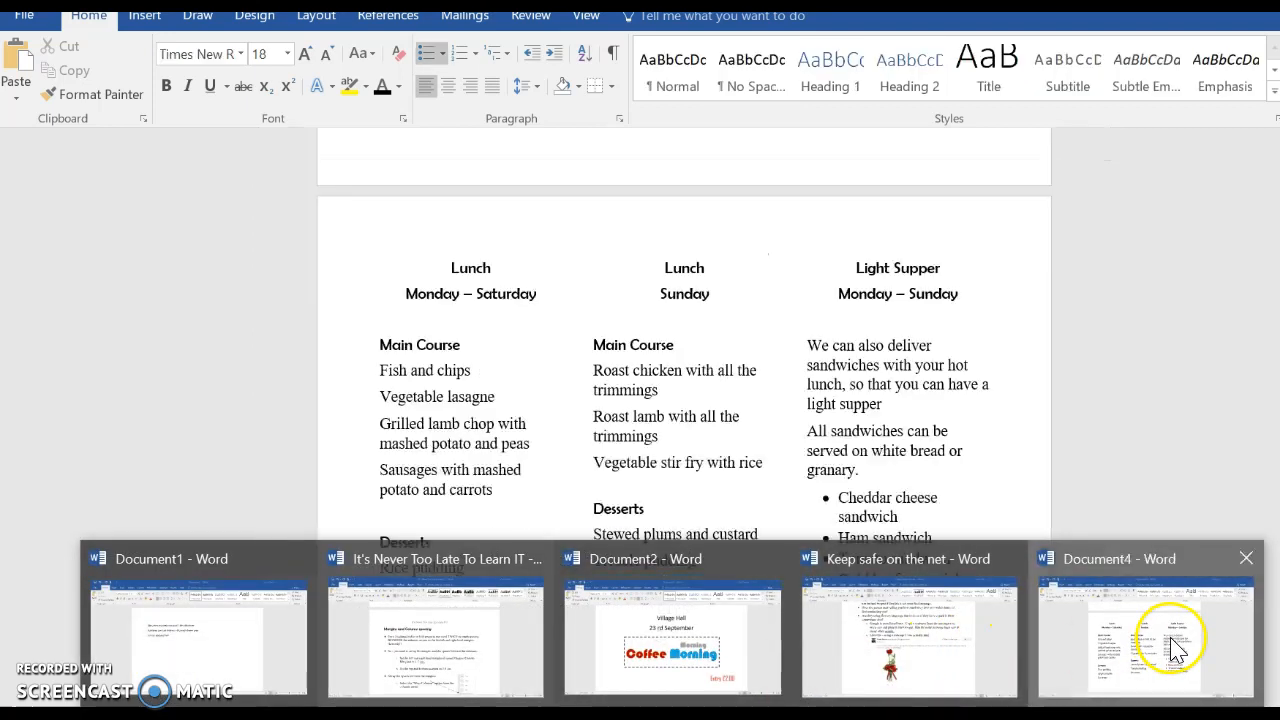
click(1178, 650)
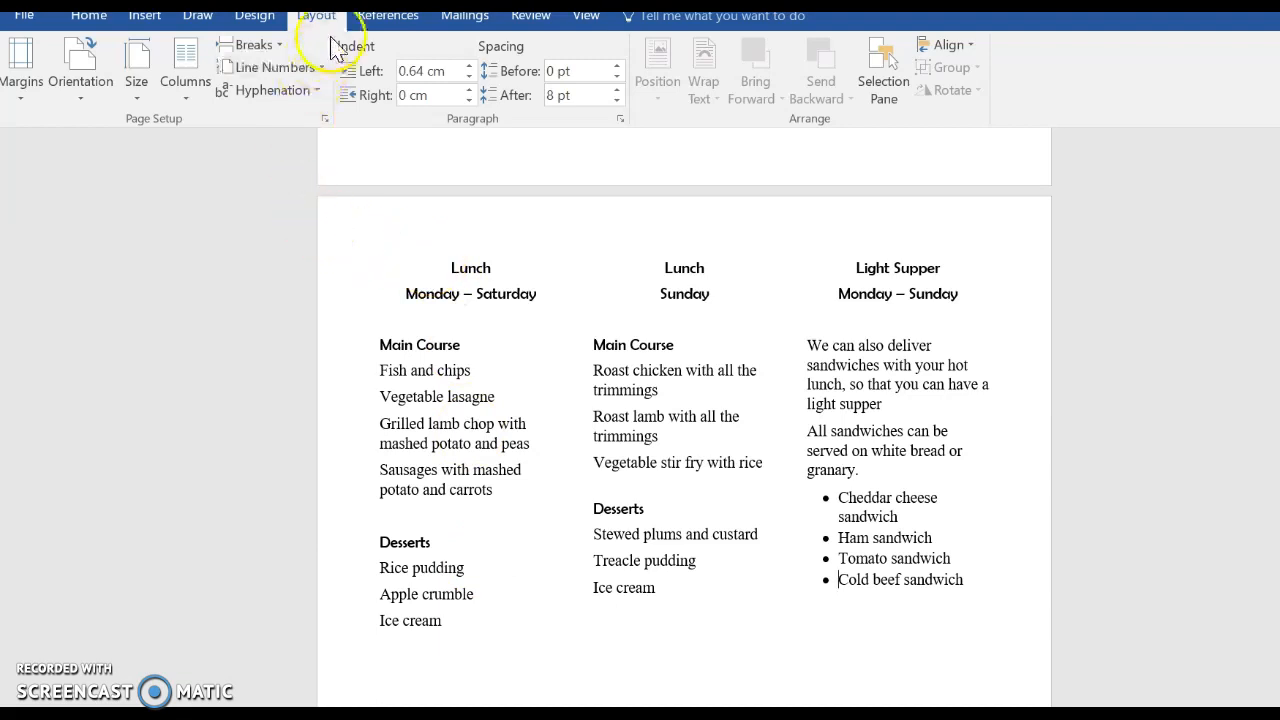
- Check the width and spacing settings of the leaflet's three columns
click(192, 92)
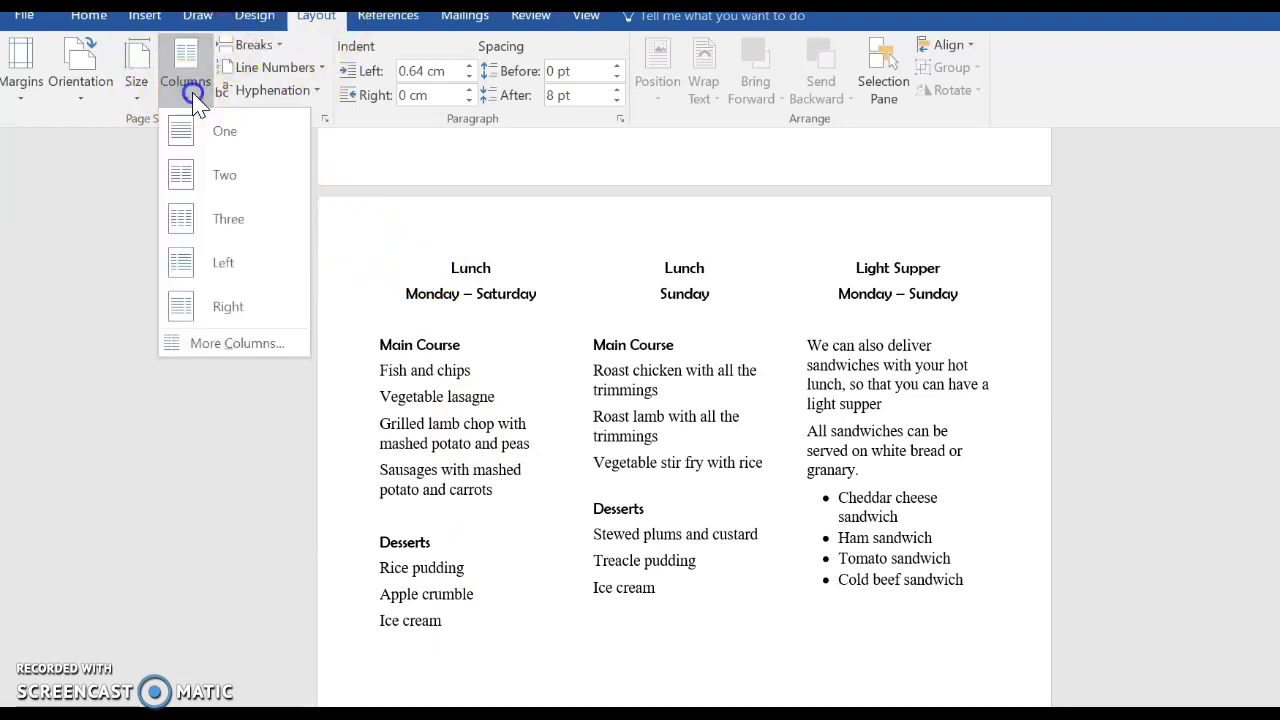
click(213, 342)
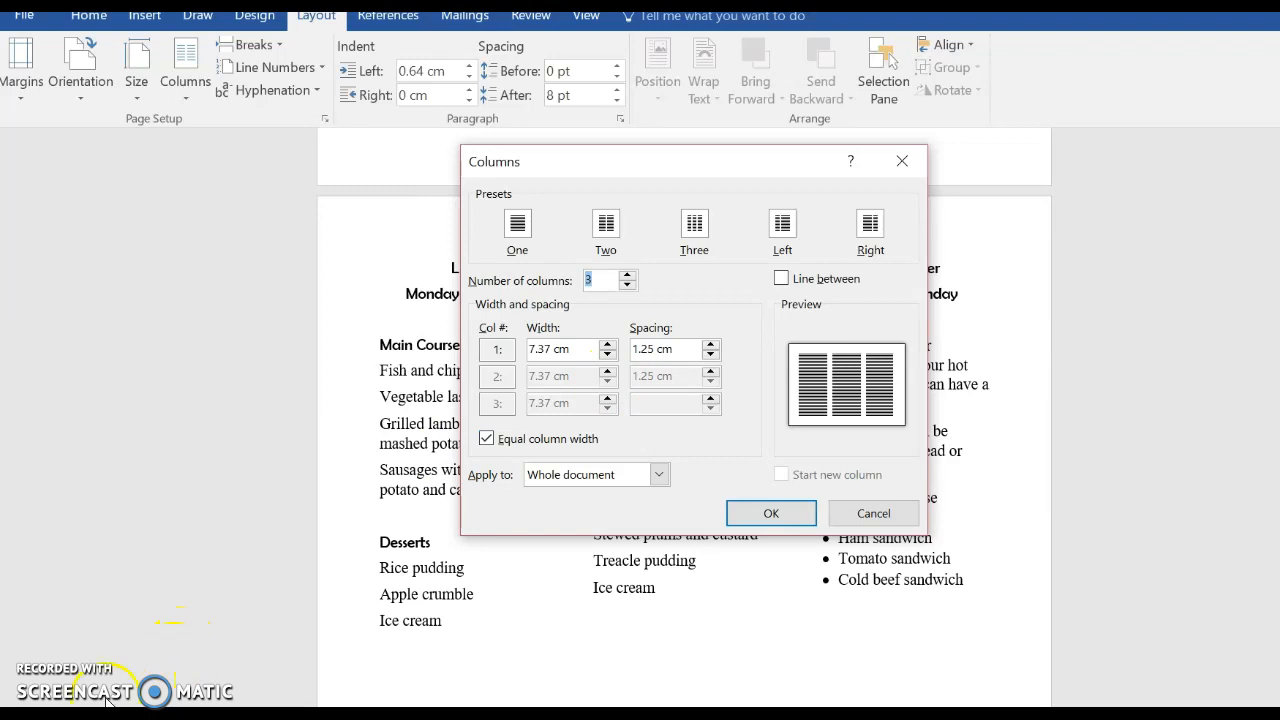
key(Return)
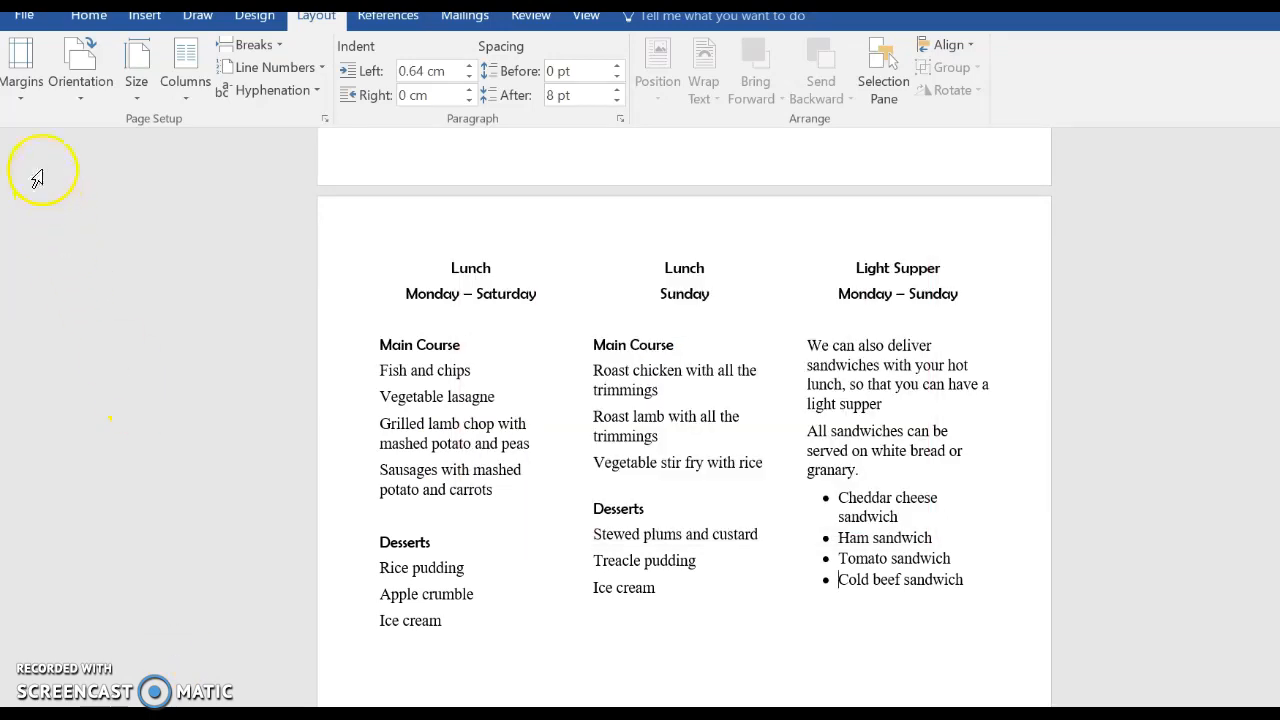
- Apply the Narrow margins preset of 1.27 cm on all sides to the leaflet, and check the selected preset
click(24, 92)
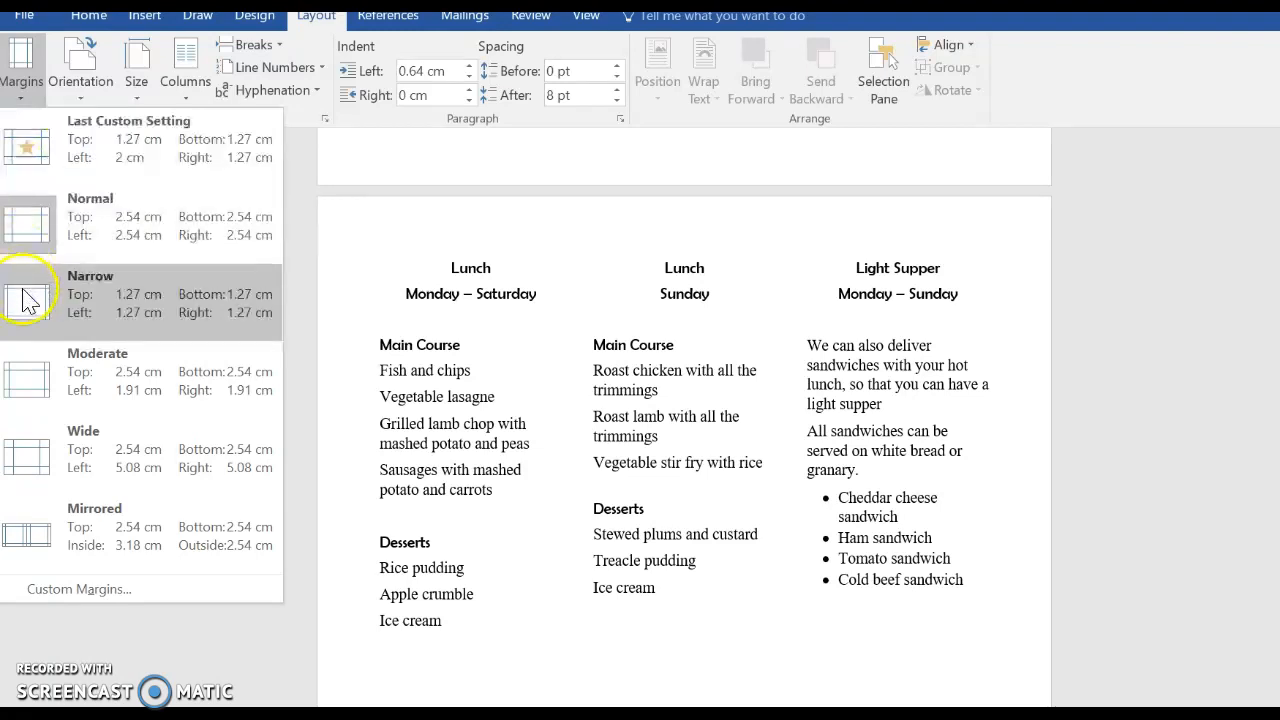
click(25, 325)
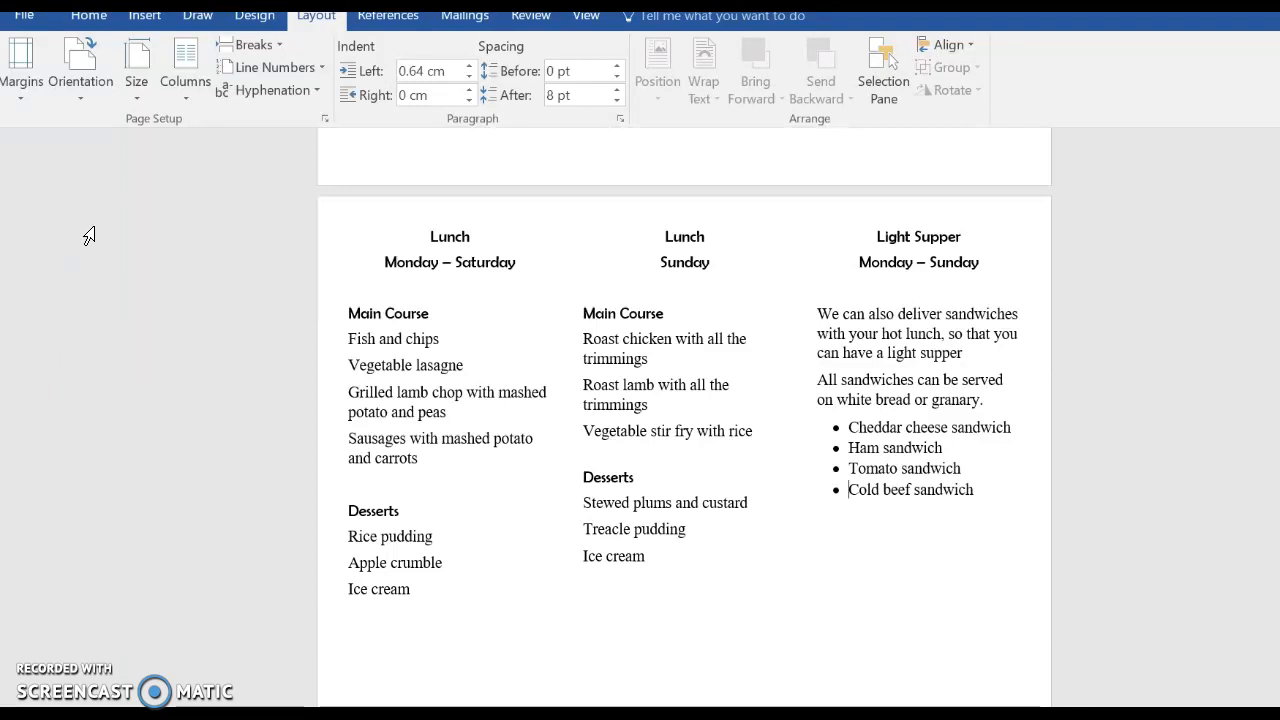
click(22, 70)
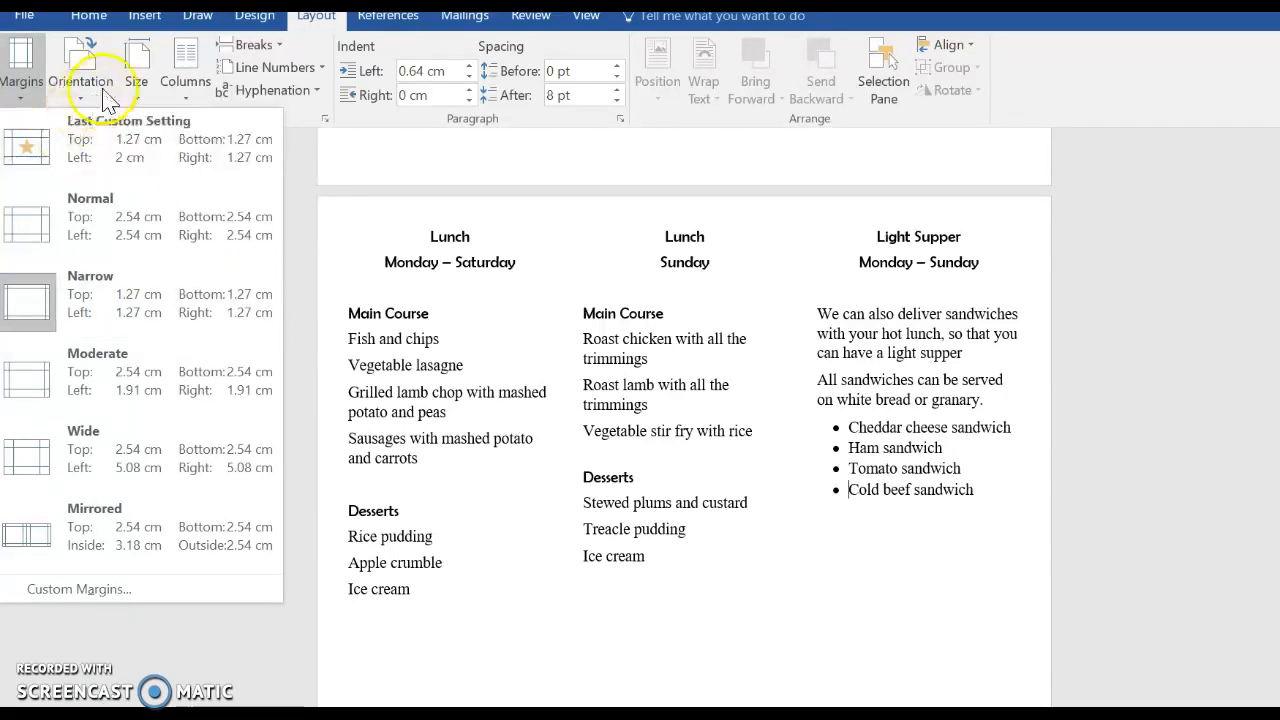
- Set the spacing between the three equal columns to 2.5 cm for the whole document
click(187, 86)
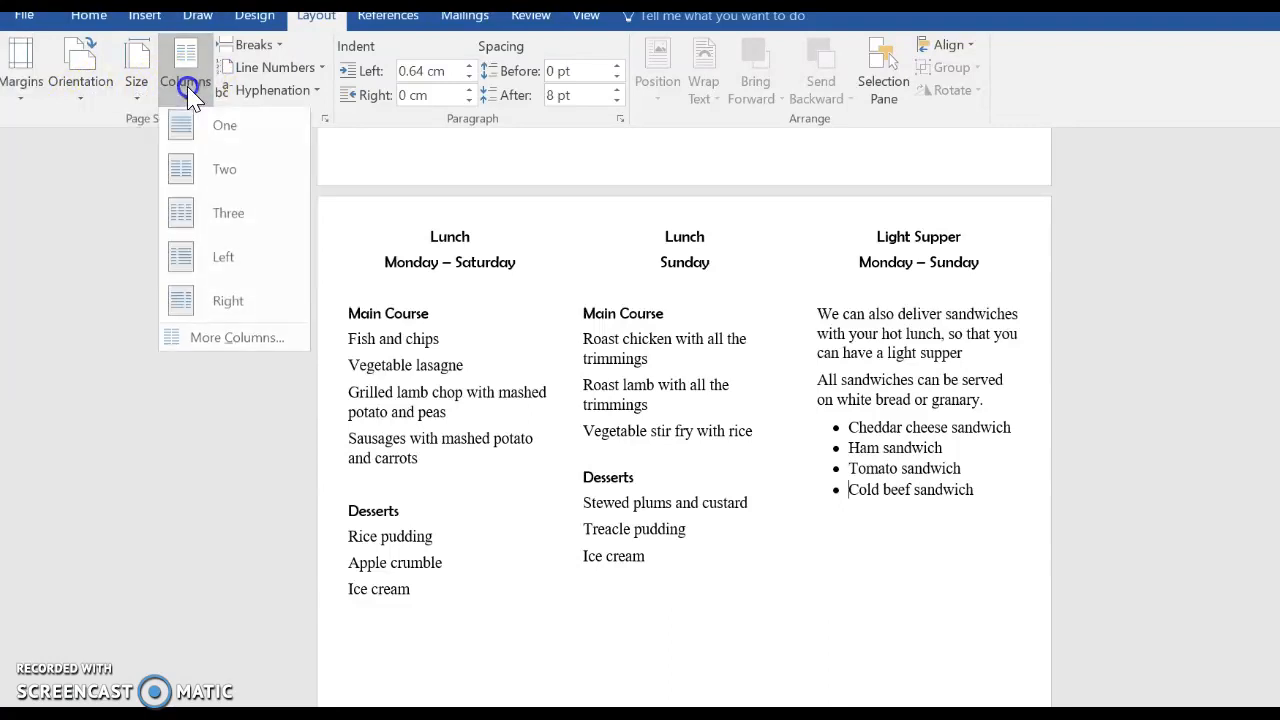
click(208, 345)
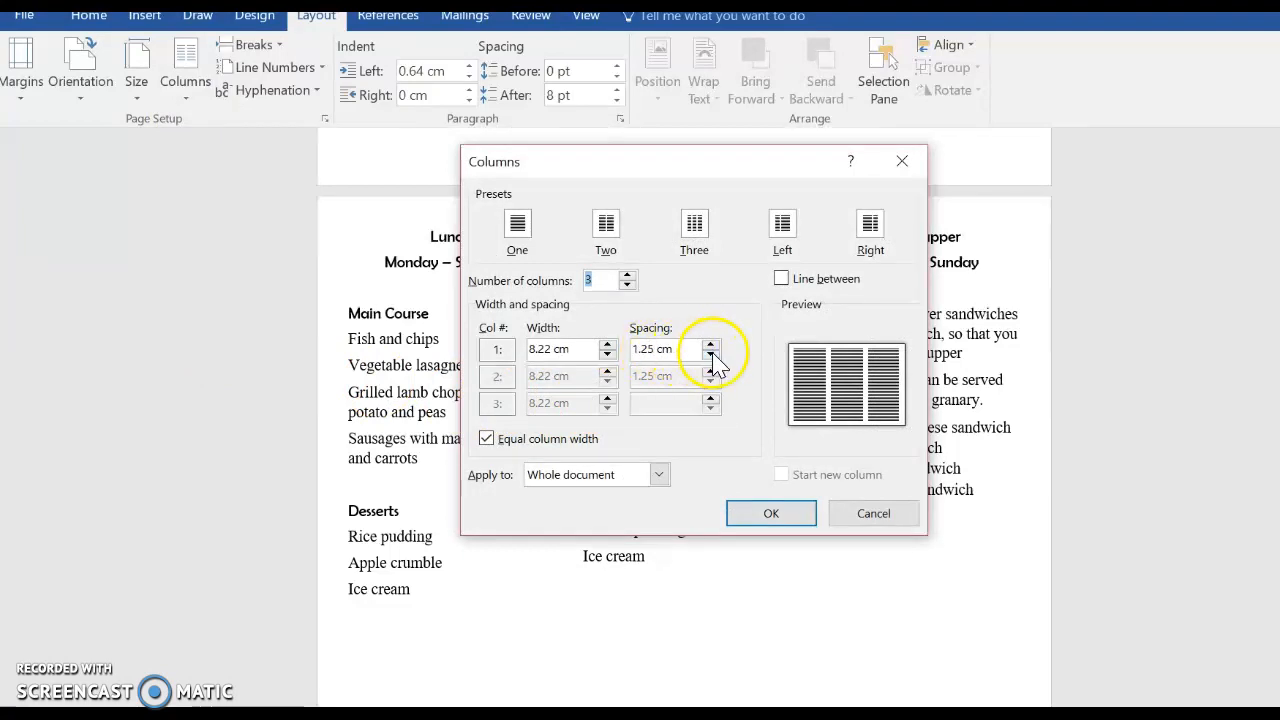
click(652, 348)
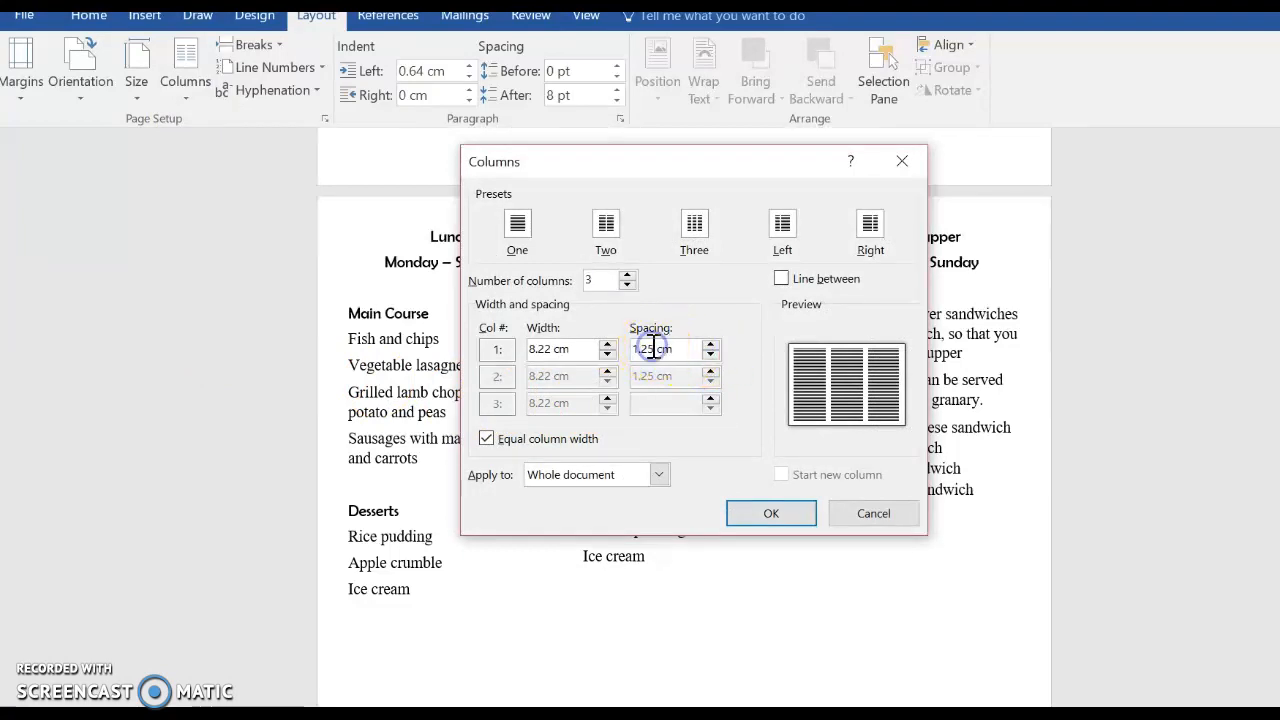
key(BackSpace)
key(BackSpace)
key(BackSpace)
key(BackSpace)
text(2.5)
click(718, 518)
click(770, 514)
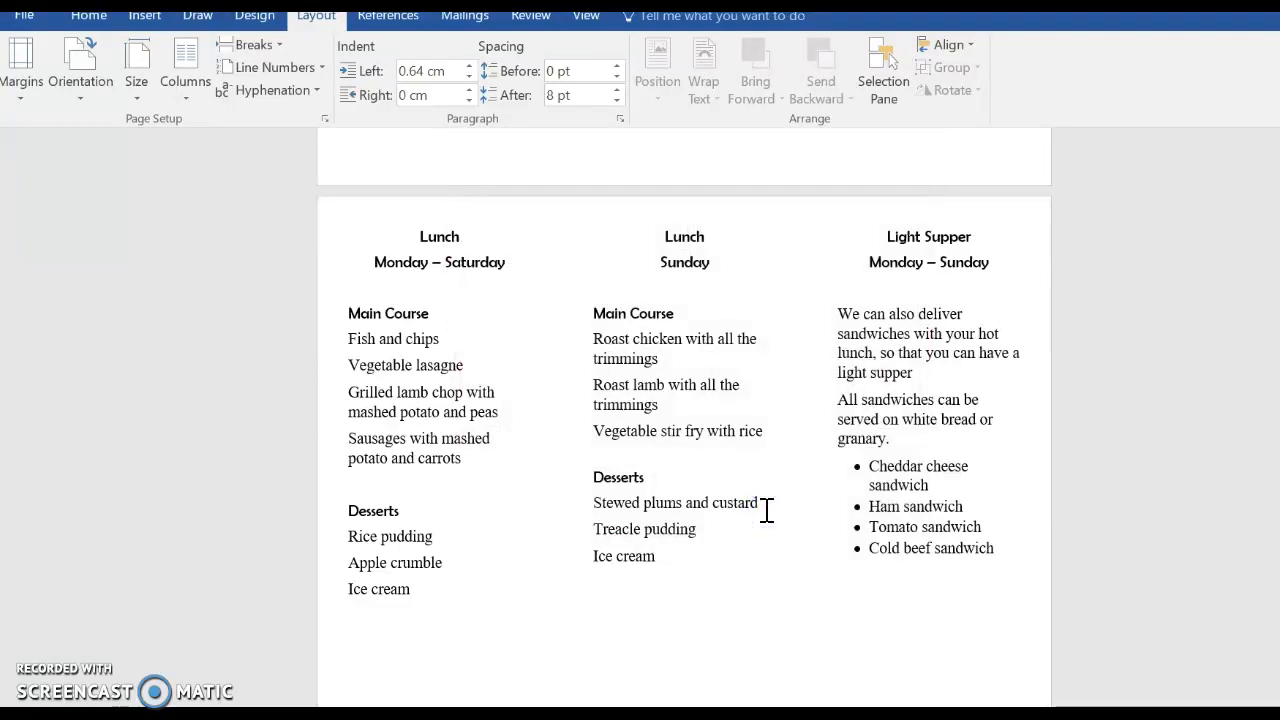